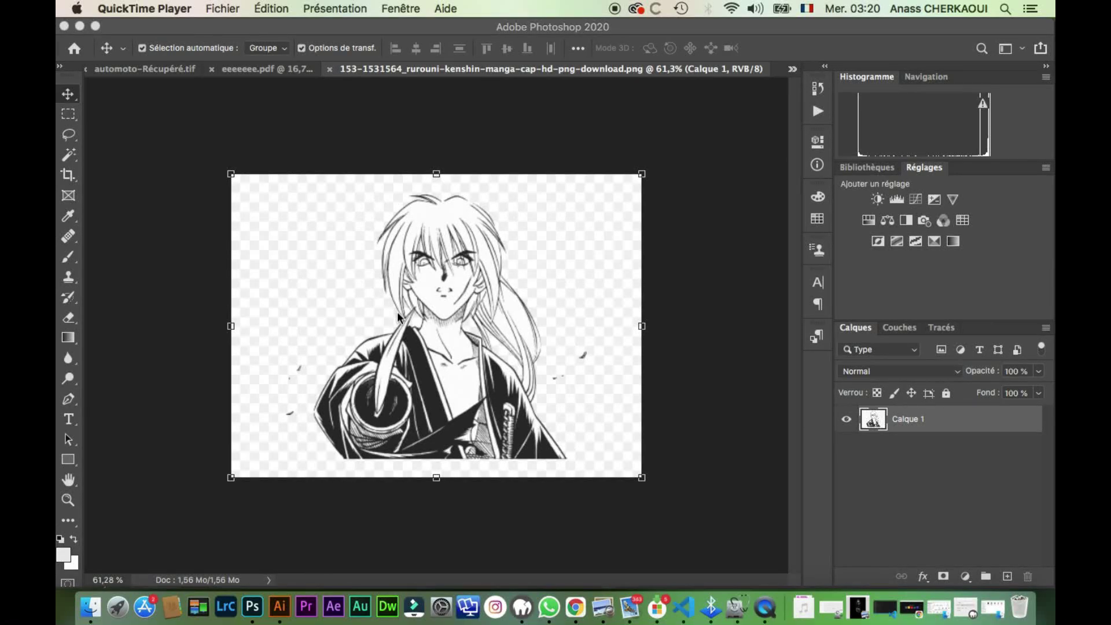
Bring Photoshop forward and scroll around the samurai line art to inspect it
{"action": "left_click", "coordinate": [416, 305]}
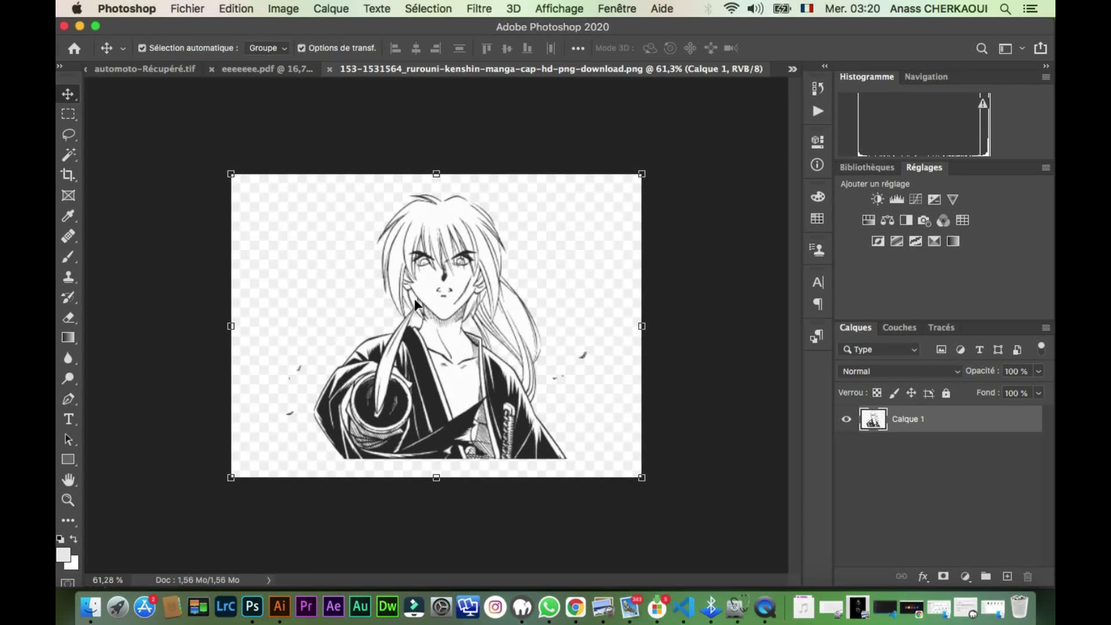
{"action": "scroll", "coordinate": [416, 305], "scroll_direction": "up", "scroll_amount": 4}
{"action": "scroll", "coordinate": [416, 302], "scroll_direction": "up", "scroll_amount": 3}
{"action": "scroll", "coordinate": [415, 301], "scroll_direction": "up", "scroll_amount": 3}
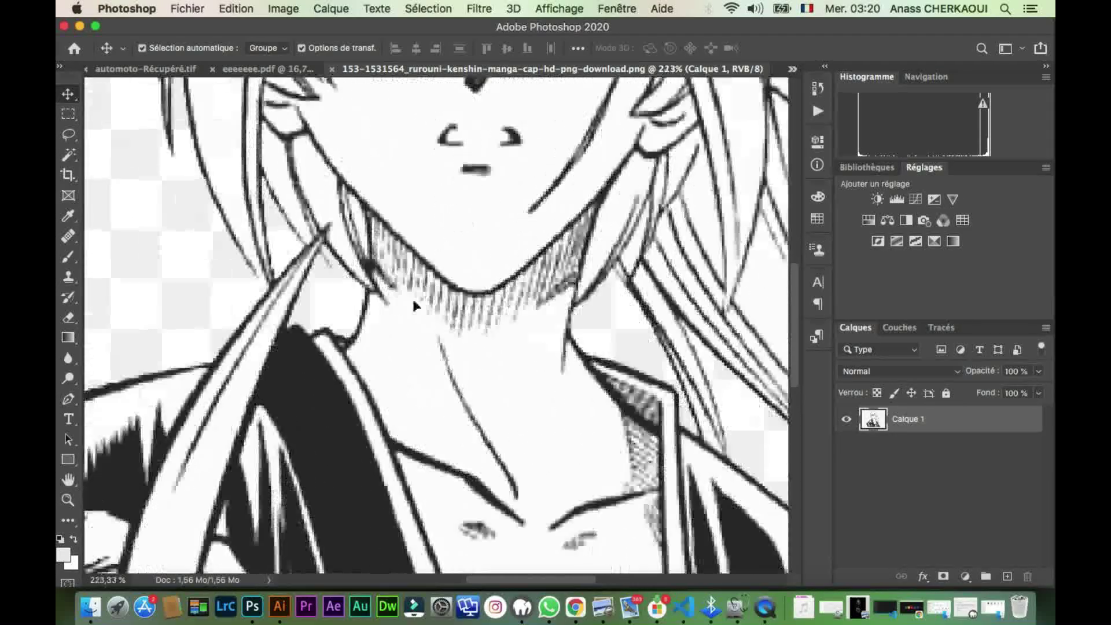
{"action": "scroll", "coordinate": [414, 301], "scroll_direction": "up", "scroll_amount": 3}
{"action": "scroll", "coordinate": [412, 302], "scroll_direction": "up", "scroll_amount": 3}
{"action": "scroll", "coordinate": [347, 342], "scroll_direction": "left", "scroll_amount": 5}
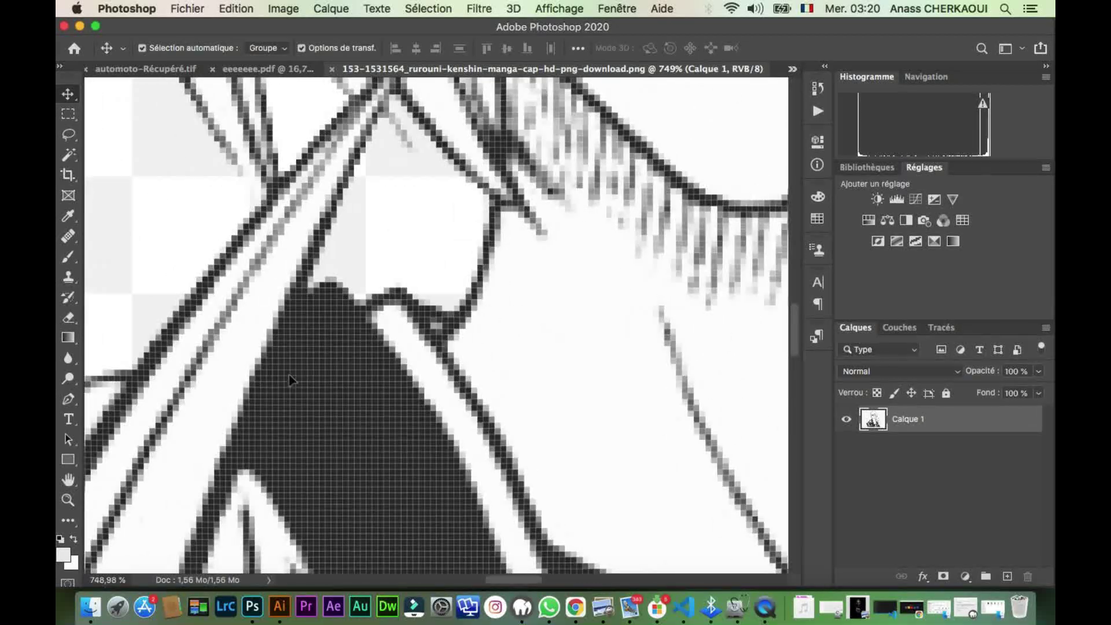
{"action": "scroll", "coordinate": [292, 382], "scroll_direction": "down", "scroll_amount": 2}
{"action": "scroll", "coordinate": [283, 379], "scroll_direction": "down", "scroll_amount": 2}
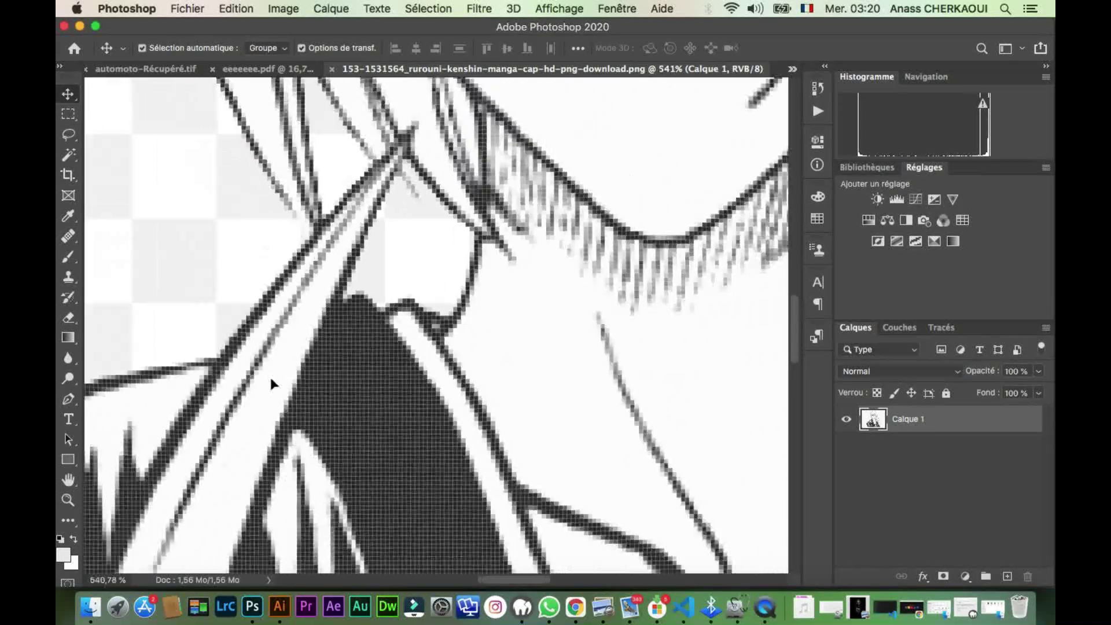
{"action": "scroll", "coordinate": [271, 377], "scroll_direction": "down", "scroll_amount": 2}
{"action": "scroll", "coordinate": [269, 381], "scroll_direction": "down", "scroll_amount": 2}
{"action": "scroll", "coordinate": [277, 385], "scroll_direction": "down", "scroll_amount": 2}
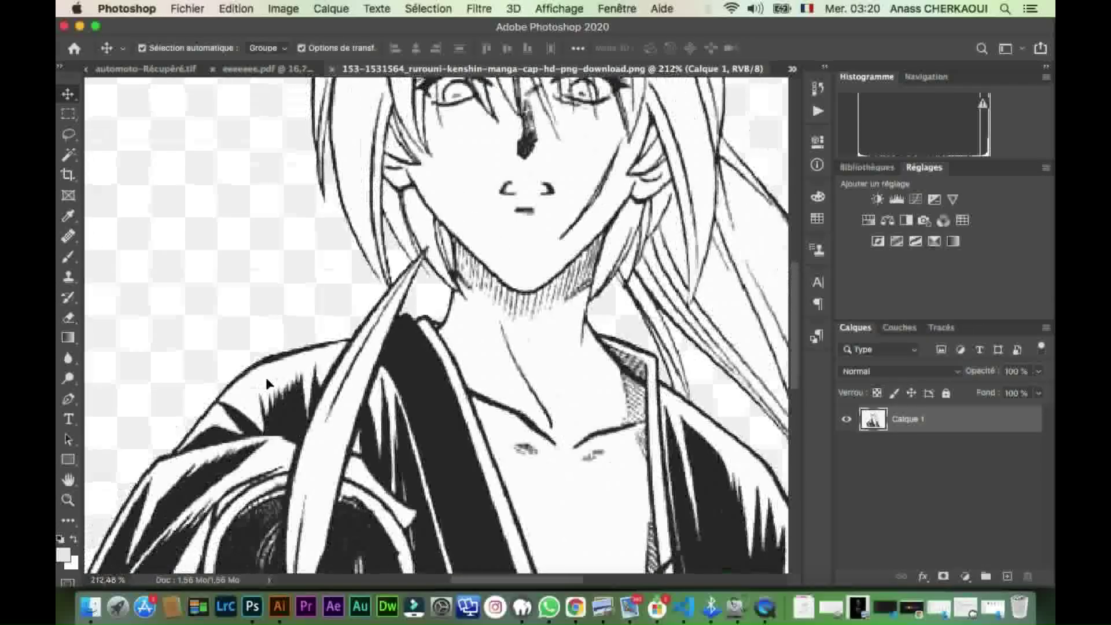
{"action": "scroll", "coordinate": [272, 382], "scroll_direction": "down", "scroll_amount": 1}
{"action": "scroll", "coordinate": [258, 384], "scroll_direction": "down", "scroll_amount": 2}
{"action": "scroll", "coordinate": [257, 383], "scroll_direction": "down", "scroll_amount": 1}
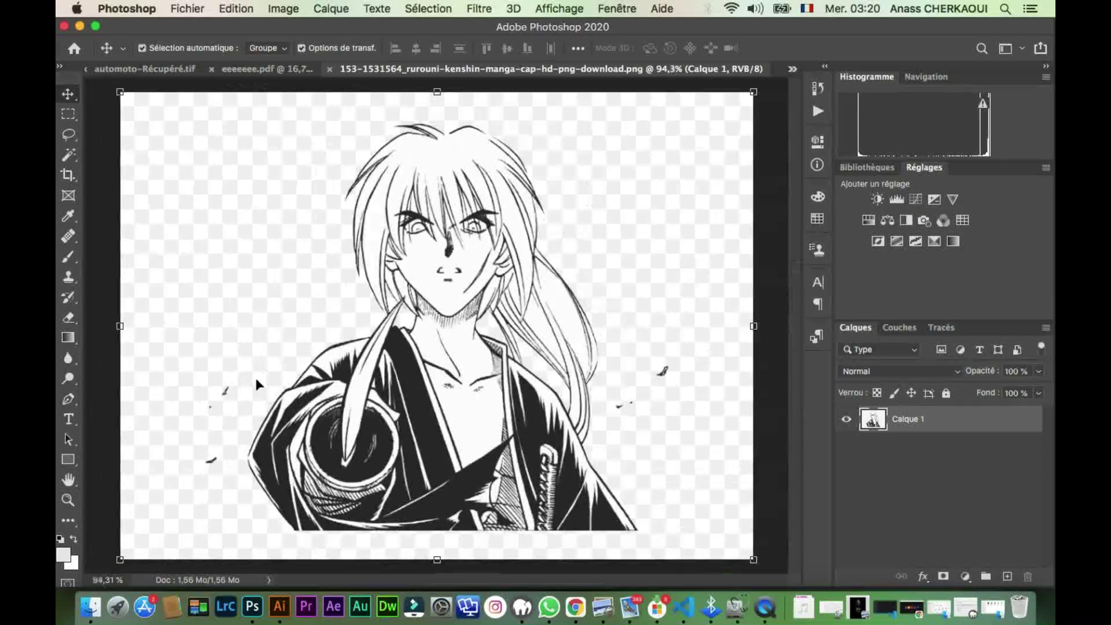
{"action": "scroll", "coordinate": [257, 384], "scroll_direction": "down", "scroll_amount": 1}
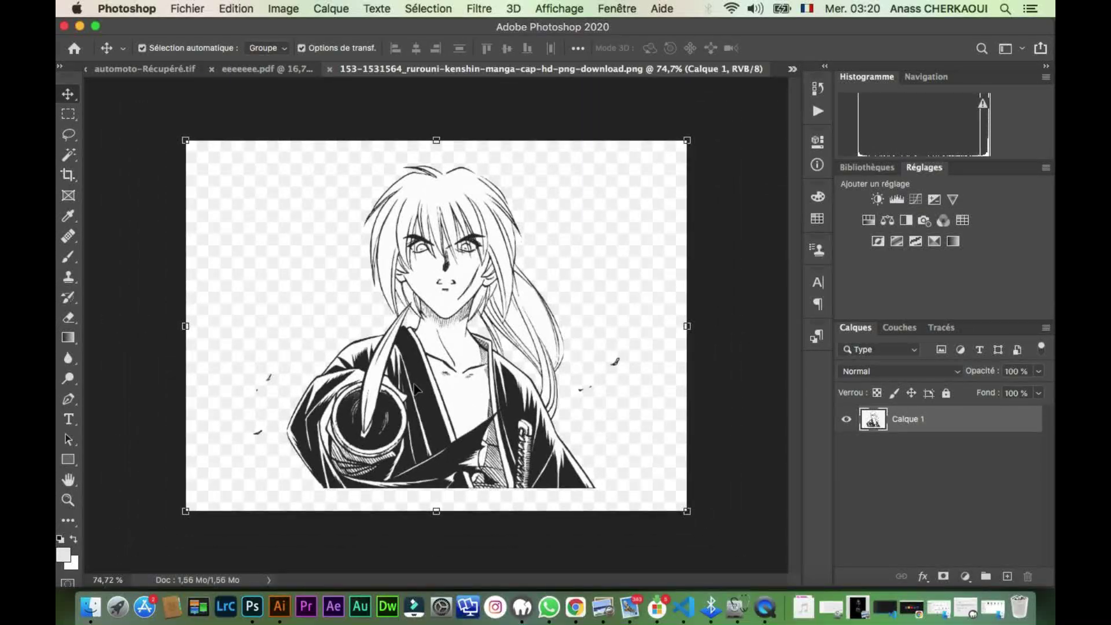
{"action": "scroll", "coordinate": [403, 318], "scroll_direction": "up", "scroll_amount": 2}
{"action": "scroll", "coordinate": [404, 318], "scroll_direction": "up", "scroll_amount": 4}
{"action": "scroll", "coordinate": [403, 319], "scroll_direction": "up", "scroll_amount": 3}
{"action": "scroll", "coordinate": [403, 320], "scroll_direction": "up", "scroll_amount": 2}
{"action": "scroll", "coordinate": [402, 313], "scroll_direction": "left", "scroll_amount": 3}
{"action": "scroll", "coordinate": [401, 313], "scroll_direction": "left", "scroll_amount": 2}
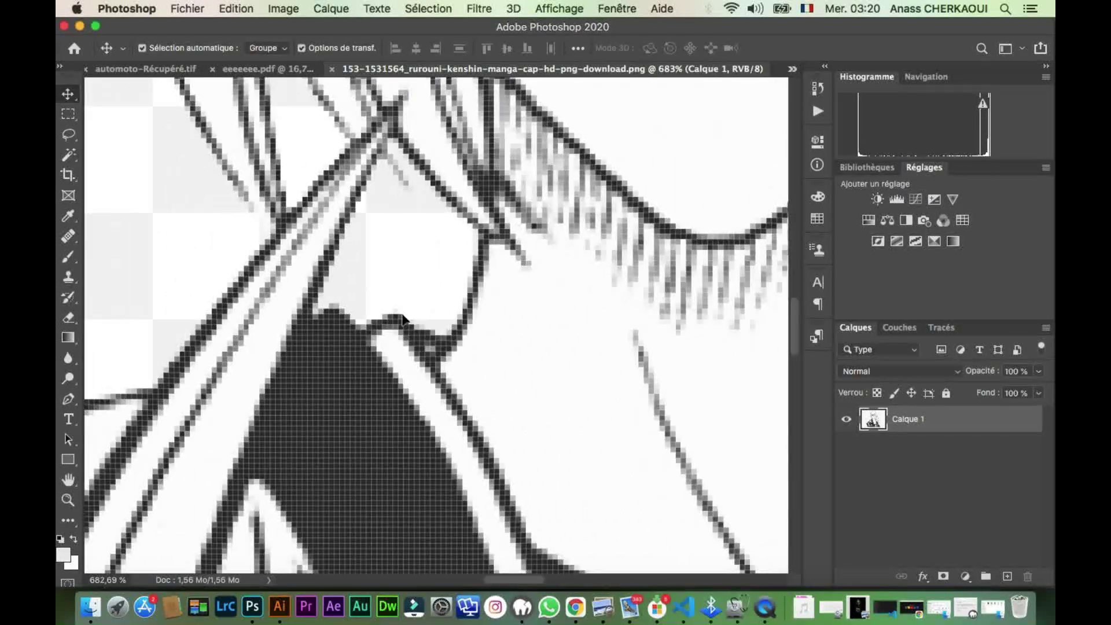
Try the Levels dialog, then close it without applying any change
{"action": "key", "text": "super+l"}
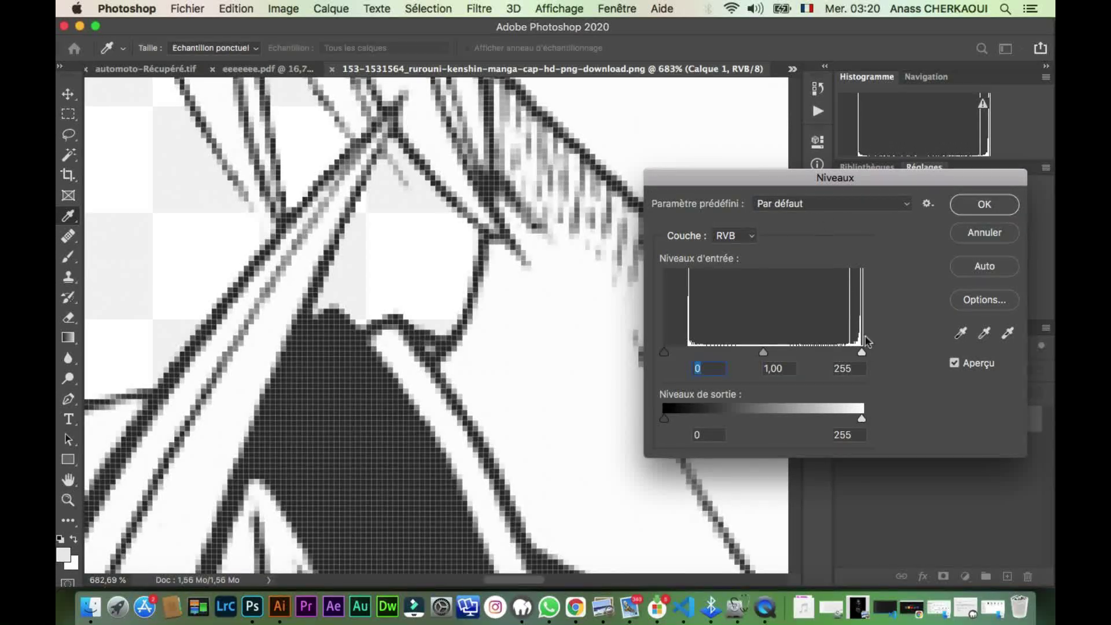
{"action": "left_click", "coordinate": [961, 334]}
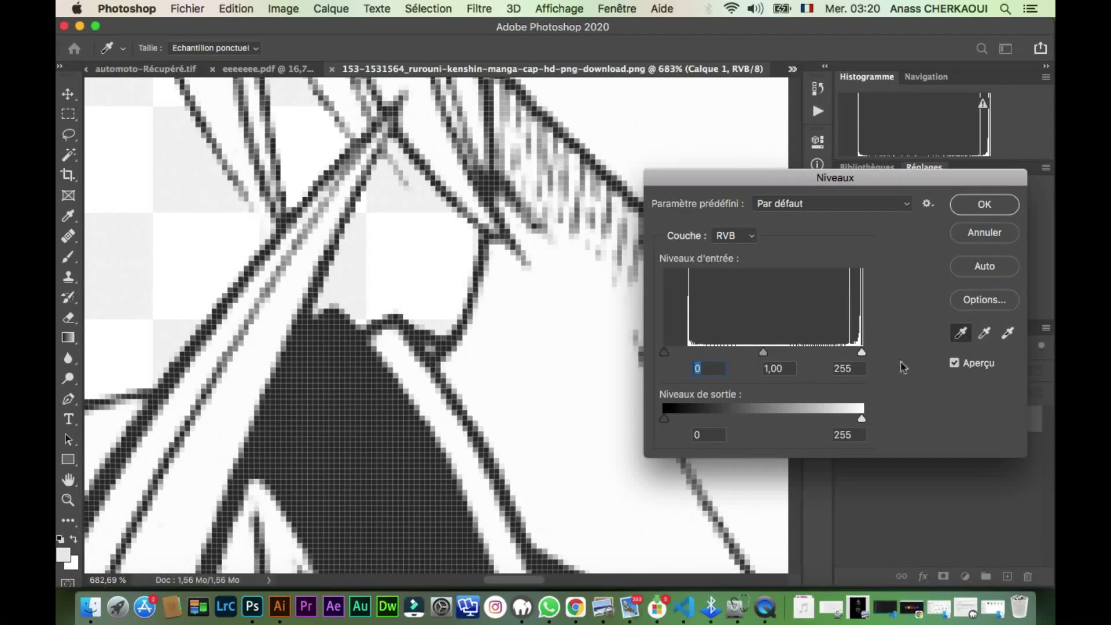
{"action": "left_click", "coordinate": [966, 232]}
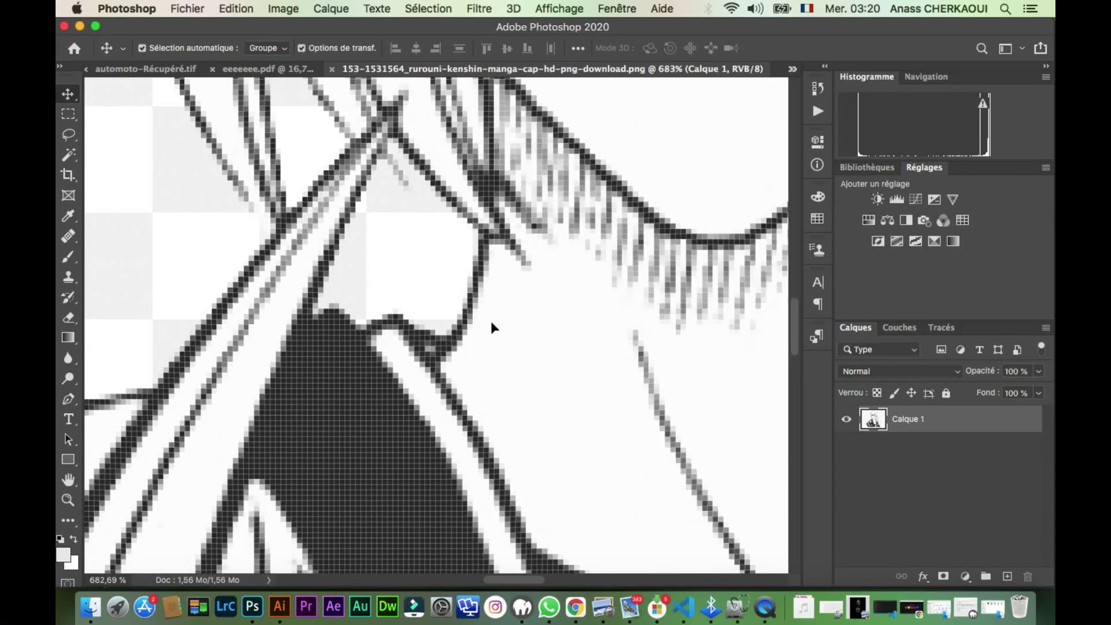
{"action": "scroll", "coordinate": [491, 328], "scroll_direction": "up", "scroll_amount": 5}
{"action": "scroll", "coordinate": [491, 328], "scroll_direction": "left", "scroll_amount": 3}
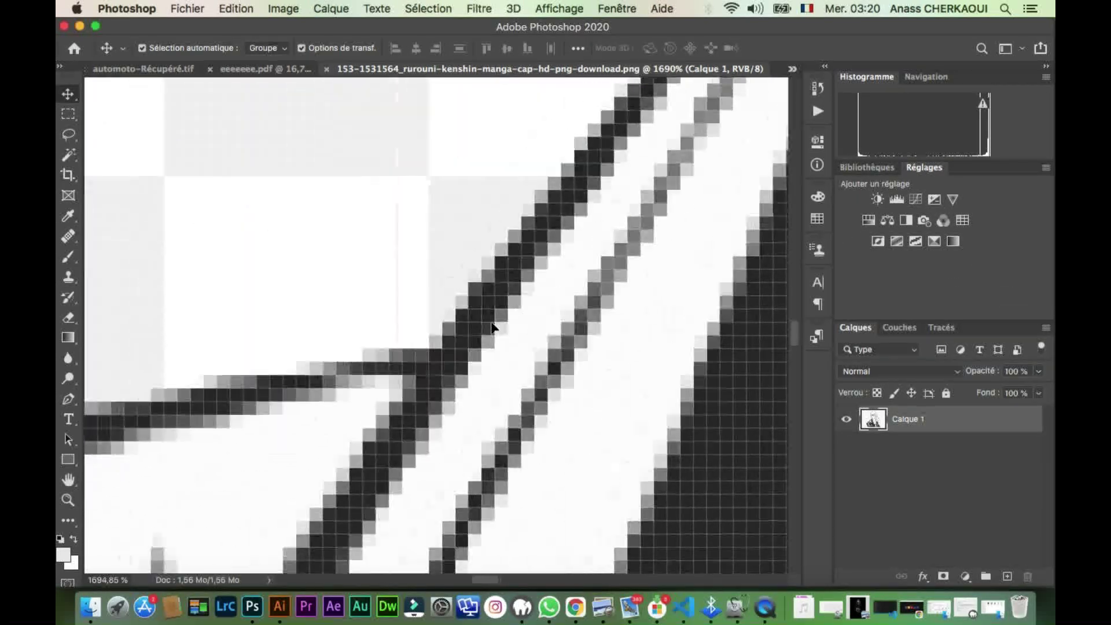
{"action": "scroll", "coordinate": [491, 328], "scroll_direction": "left", "scroll_amount": 2}
{"action": "scroll", "coordinate": [491, 329], "scroll_direction": "left", "scroll_amount": 2}
{"action": "scroll", "coordinate": [491, 328], "scroll_direction": "left", "scroll_amount": 2}
In Levels, set the black point from a grey line and white point from the background
{"action": "key", "text": "super+l"}
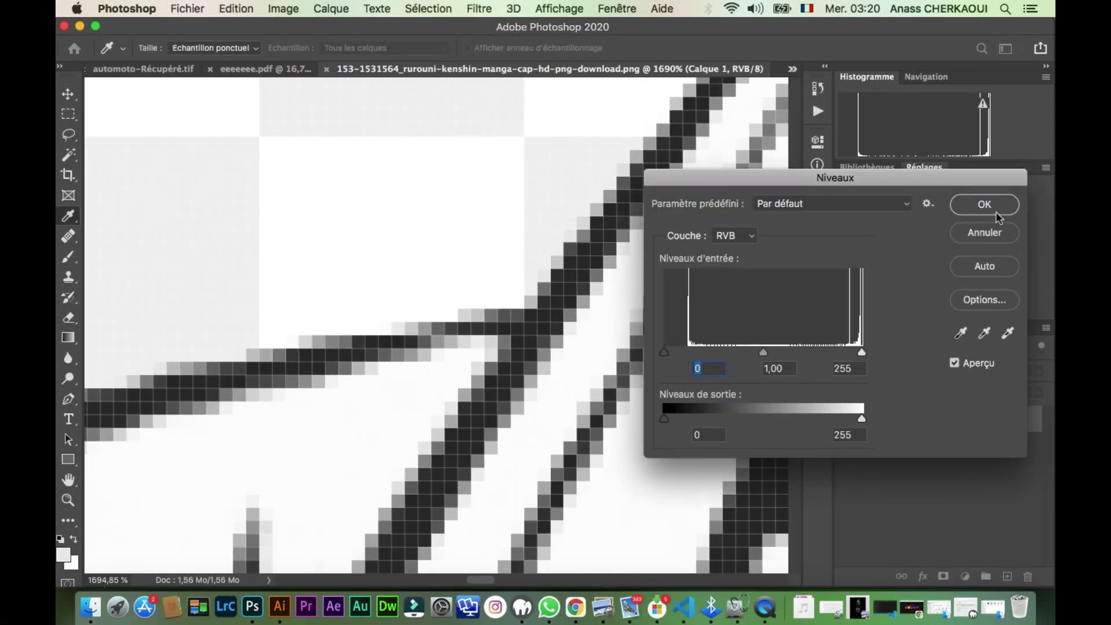
{"action": "left_click", "coordinate": [963, 334]}
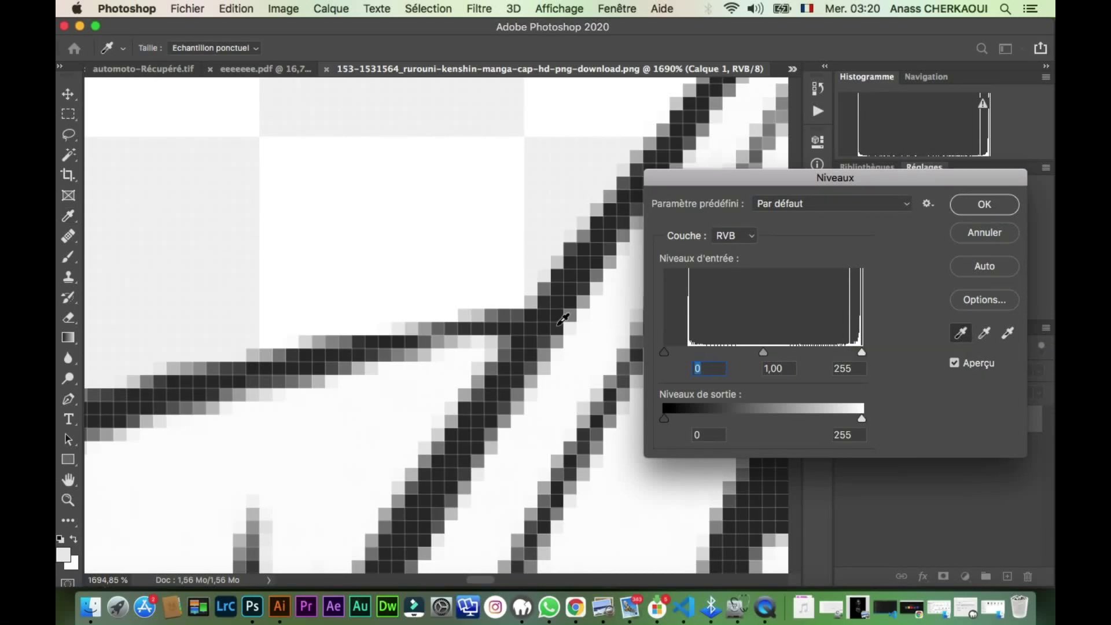
{"action": "left_click", "coordinate": [334, 339]}
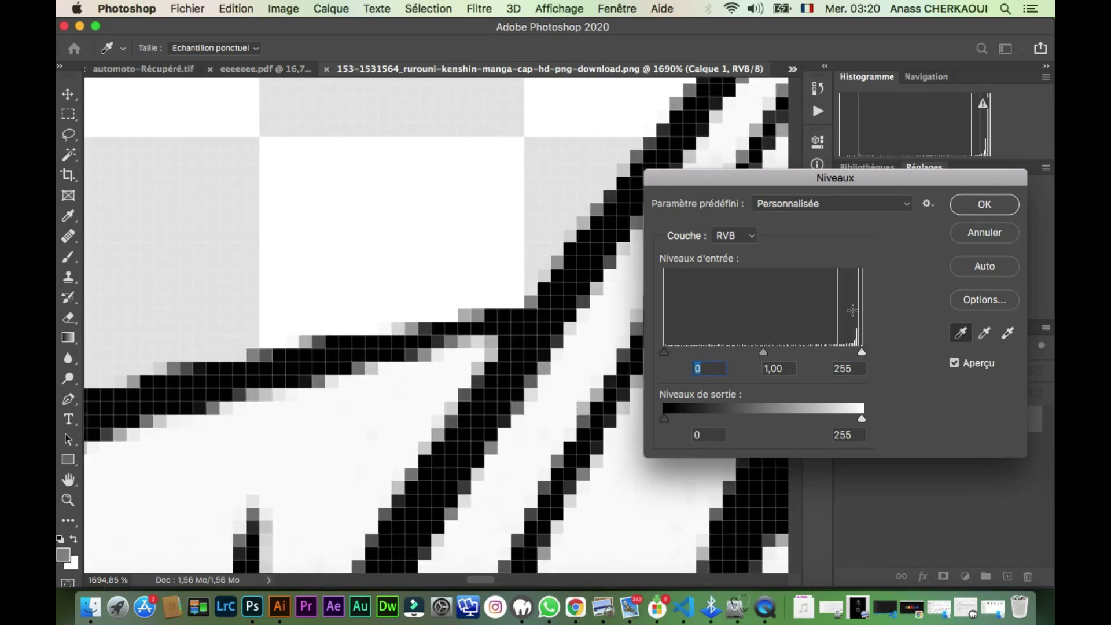
{"action": "left_click", "coordinate": [1008, 334]}
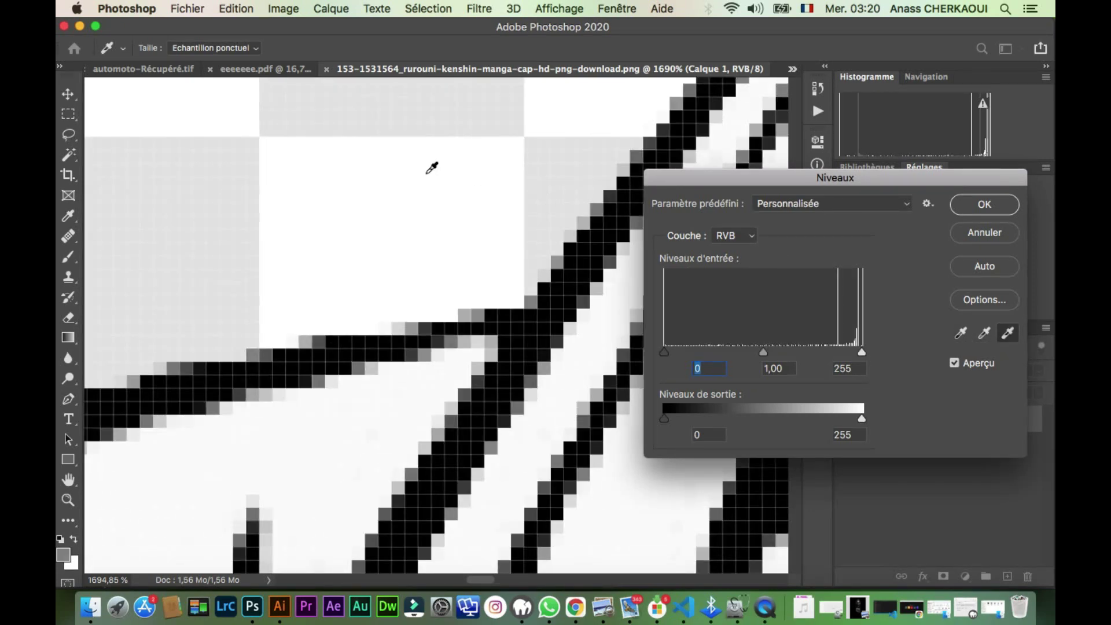
{"action": "left_click", "coordinate": [361, 189]}
{"action": "left_click", "coordinate": [989, 209]}
Resample the image to 300 pixels/inch in Image Size, making it 3000 × 2219 px
{"action": "scroll", "coordinate": [429, 210], "scroll_direction": "down", "scroll_amount": 3}
{"action": "scroll", "coordinate": [429, 211], "scroll_direction": "down", "scroll_amount": 3}
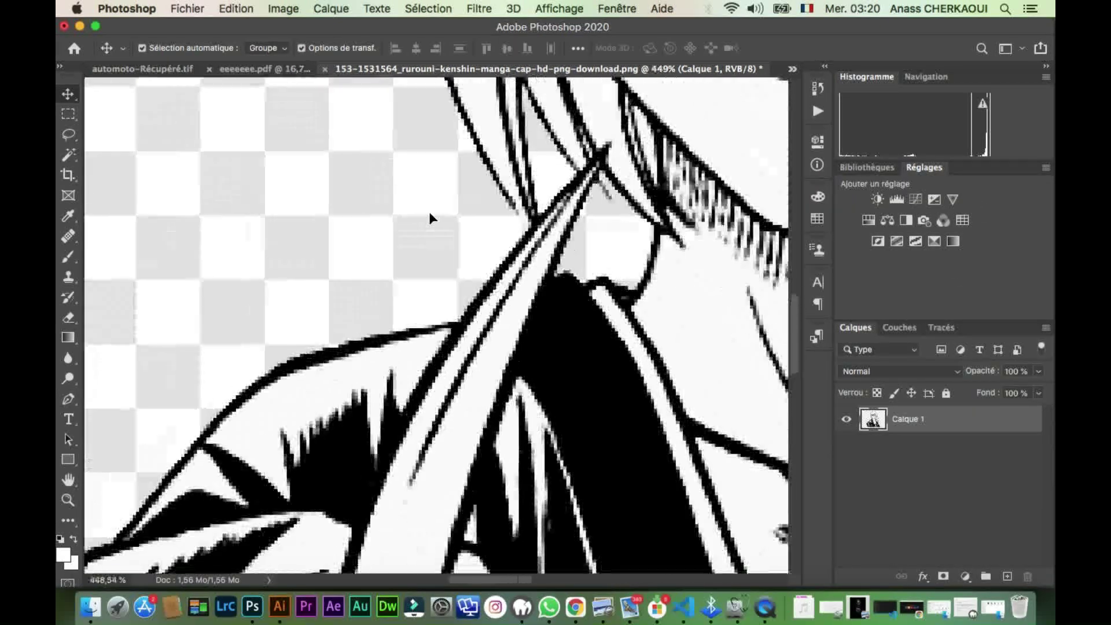
{"action": "scroll", "coordinate": [428, 211], "scroll_direction": "down", "scroll_amount": 3}
{"action": "scroll", "coordinate": [429, 211], "scroll_direction": "down", "scroll_amount": 3}
{"action": "scroll", "coordinate": [430, 214], "scroll_direction": "down", "scroll_amount": 2}
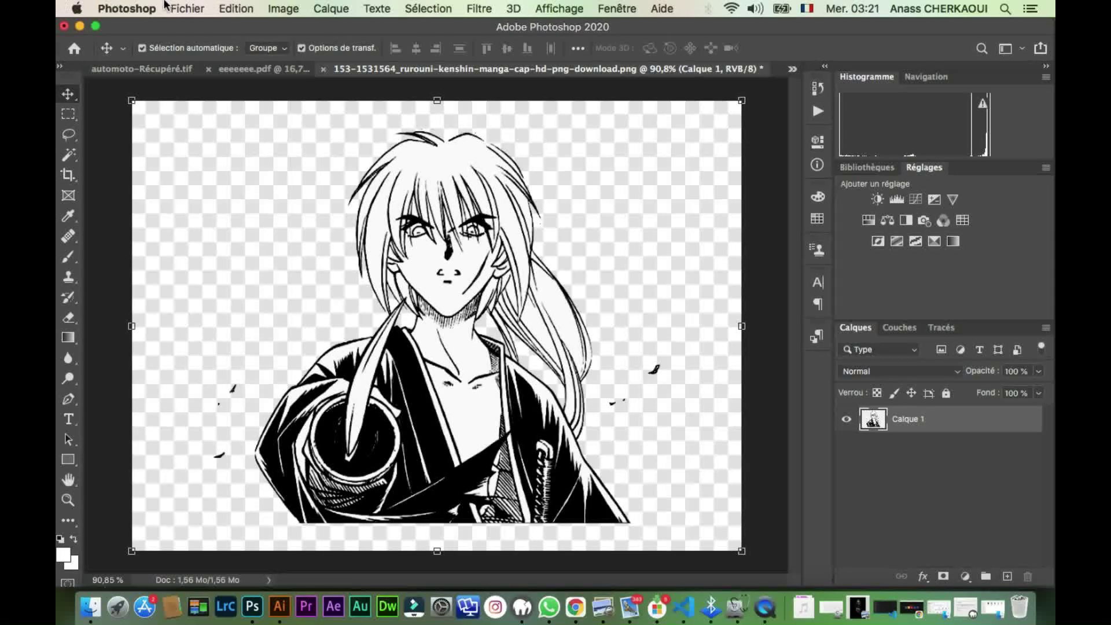
{"action": "left_click", "coordinate": [287, 10]}
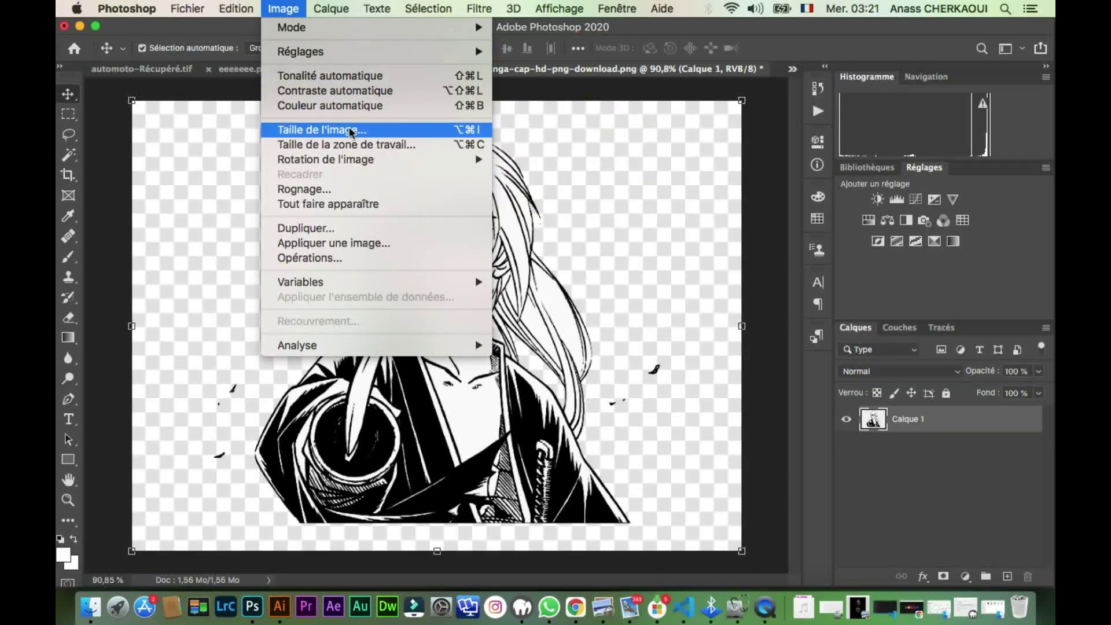
{"action": "left_click", "coordinate": [410, 136]}
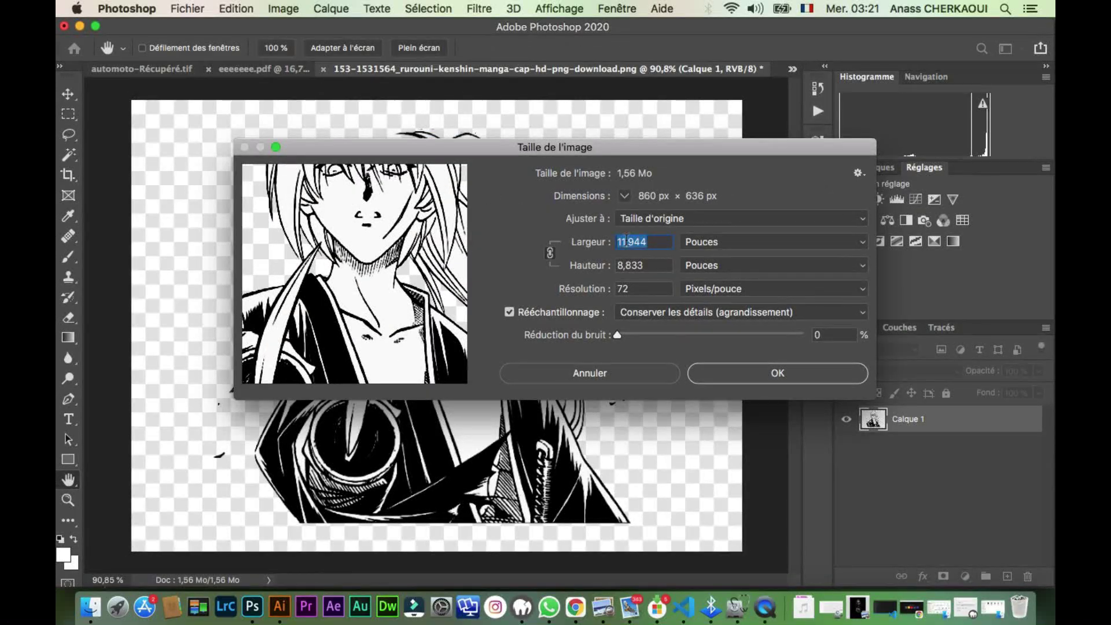
{"action": "type", "text": "1"}
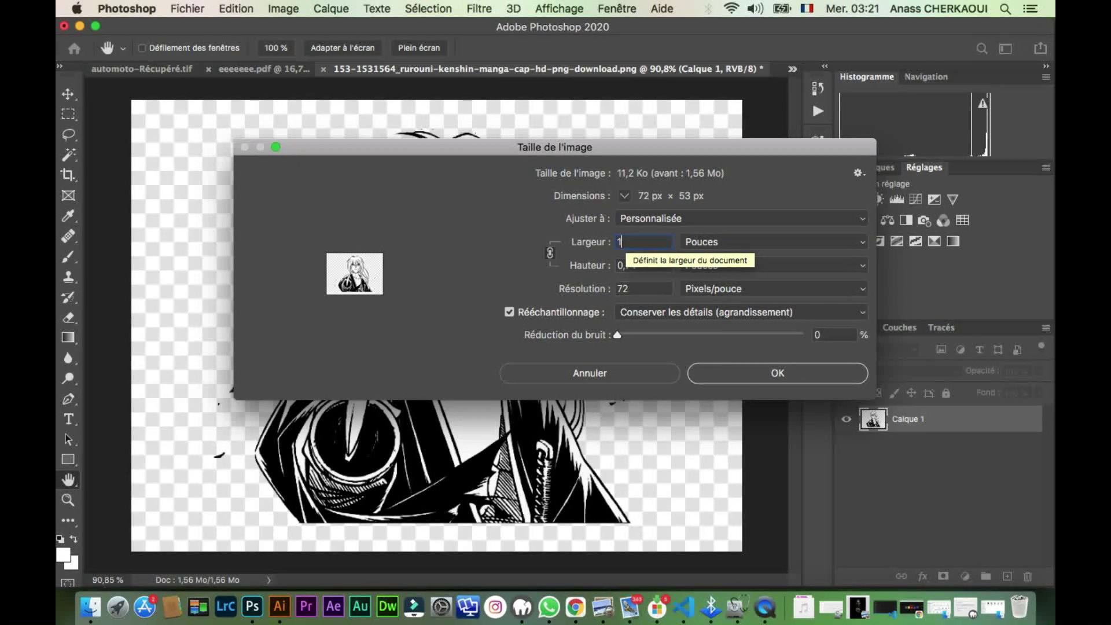
{"action": "type", "text": "0"}
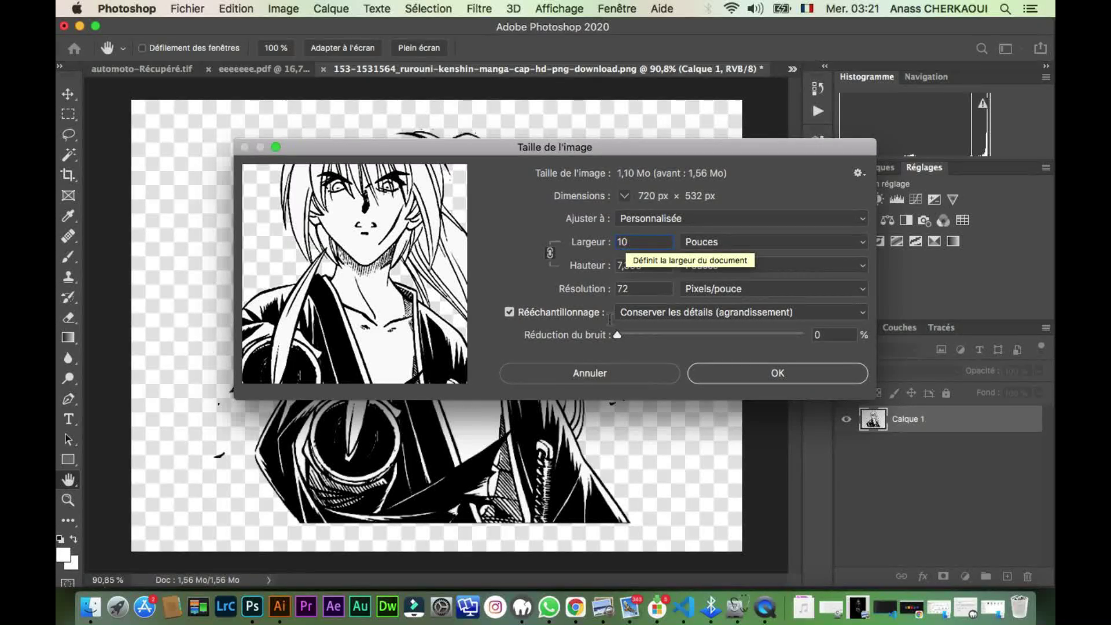
{"action": "left_click", "coordinate": [637, 288]}
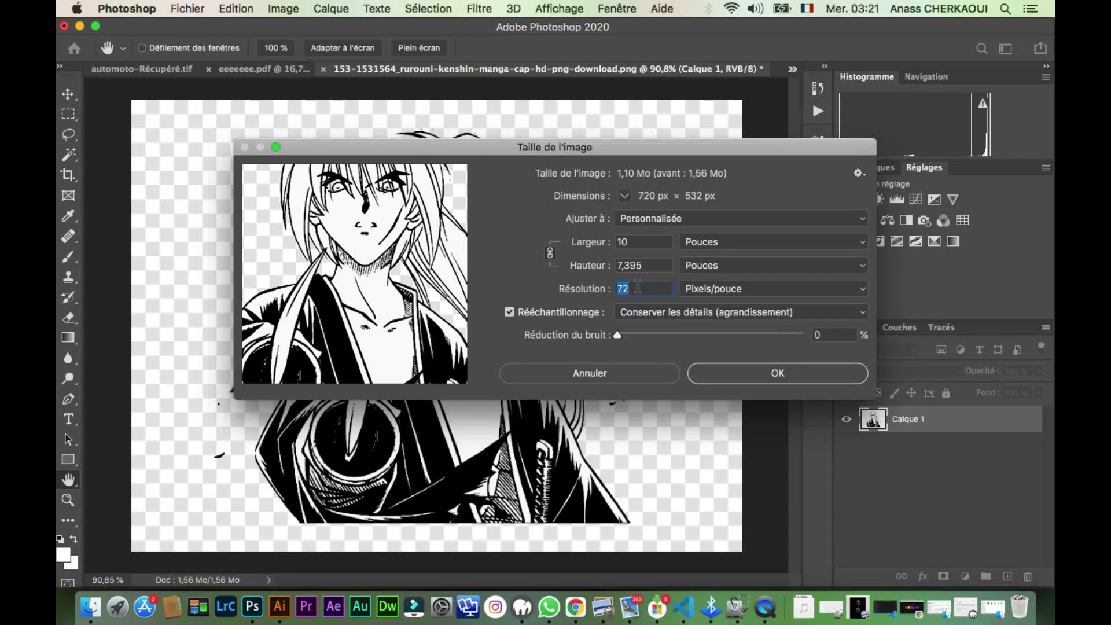
{"action": "type", "text": "300"}
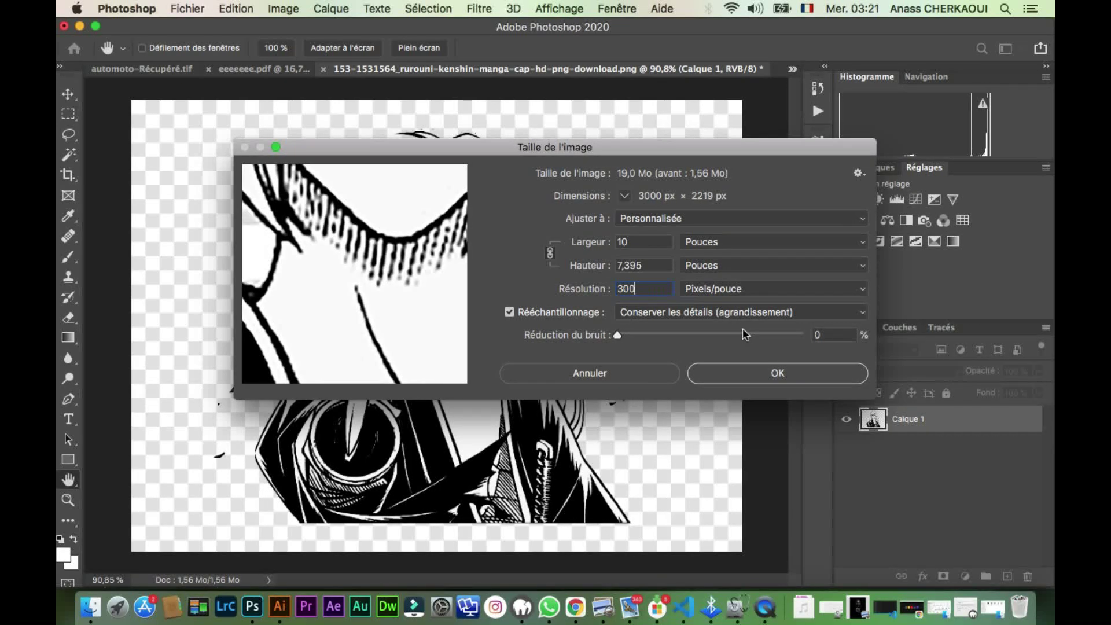
{"action": "left_click", "coordinate": [731, 372]}
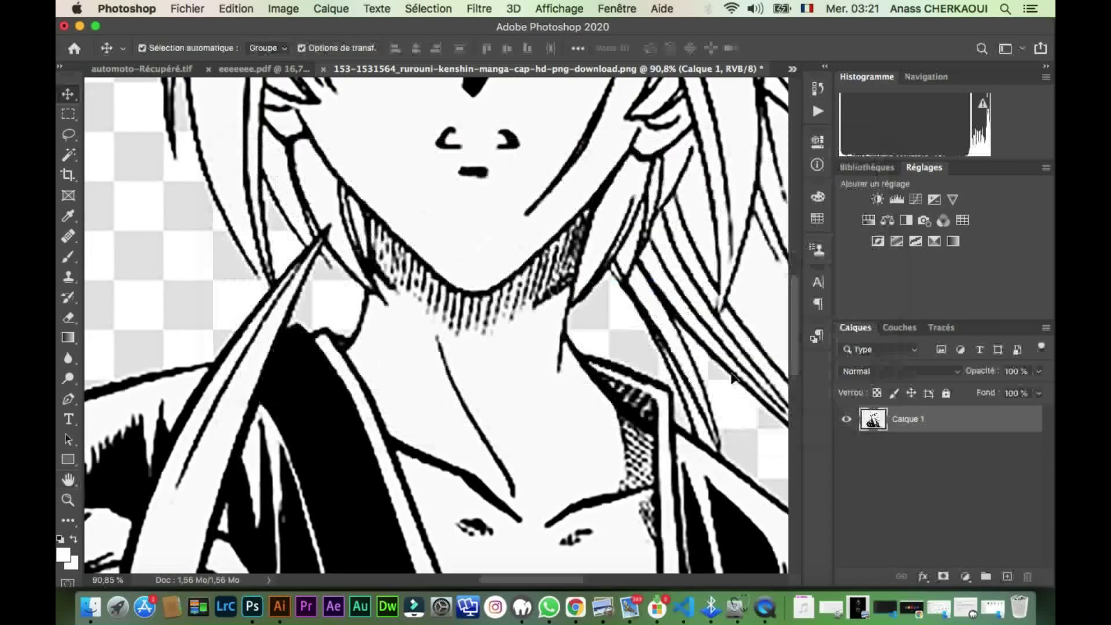
{"action": "scroll", "coordinate": [412, 297], "scroll_direction": "down", "scroll_amount": 3}
{"action": "scroll", "coordinate": [412, 297], "scroll_direction": "down", "scroll_amount": 3}
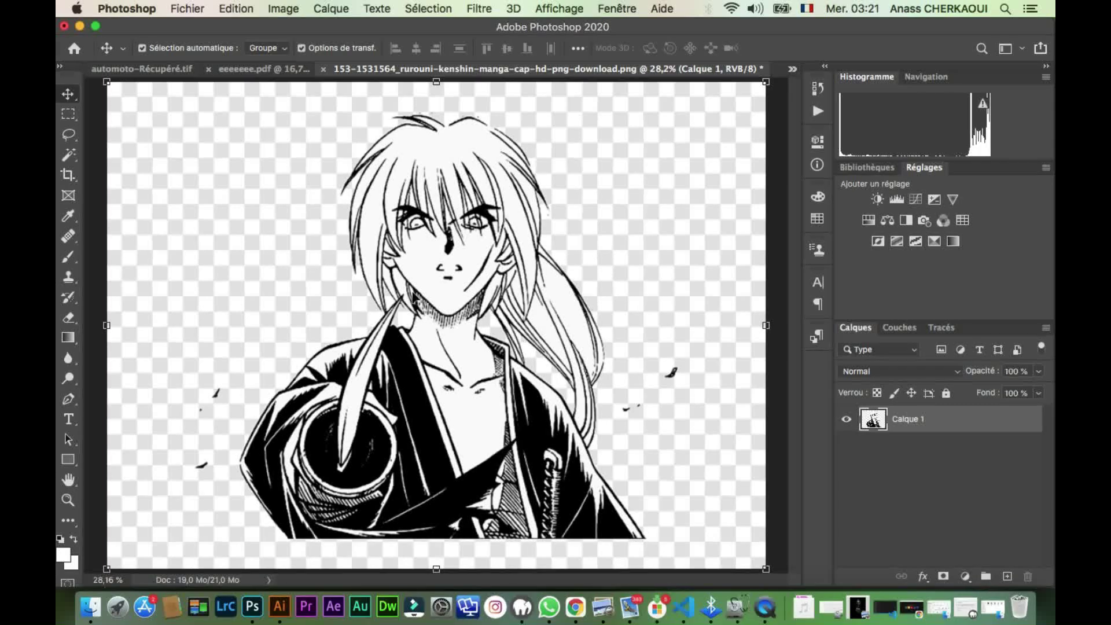
{"action": "scroll", "coordinate": [454, 259], "scroll_direction": "up", "scroll_amount": 3}
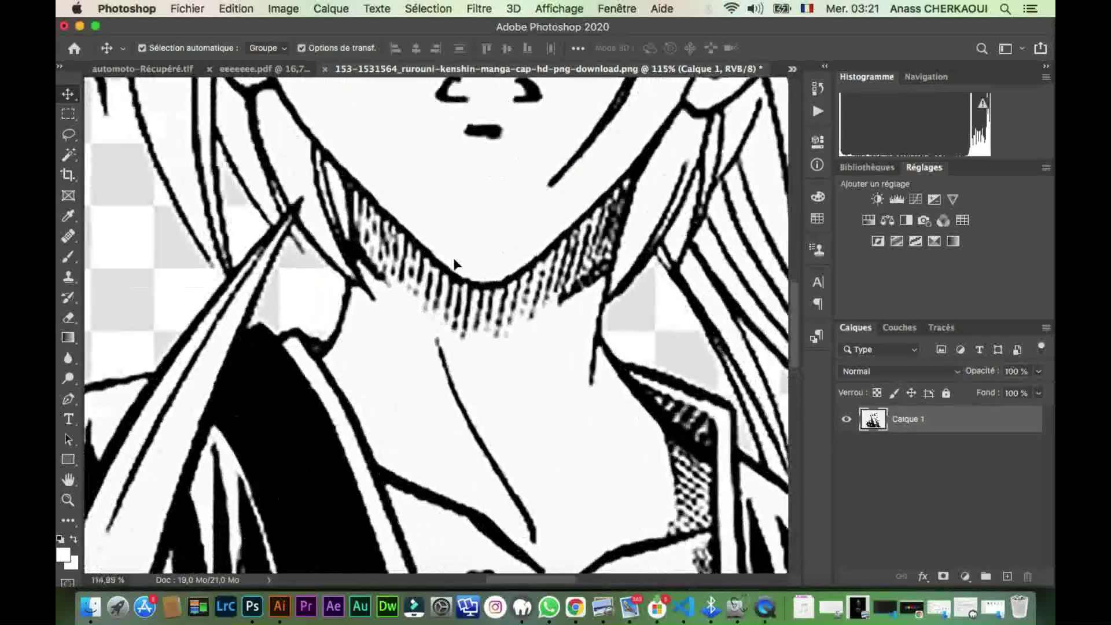
{"action": "scroll", "coordinate": [454, 258], "scroll_direction": "up", "scroll_amount": 3}
{"action": "scroll", "coordinate": [453, 258], "scroll_direction": "up", "scroll_amount": 2}
{"action": "scroll", "coordinate": [453, 252], "scroll_direction": "up", "scroll_amount": 2}
{"action": "scroll", "coordinate": [453, 251], "scroll_direction": "up", "scroll_amount": 2}
{"action": "scroll", "coordinate": [408, 346], "scroll_direction": "up", "scroll_amount": 2}
{"action": "scroll", "coordinate": [408, 346], "scroll_direction": "up", "scroll_amount": 3}
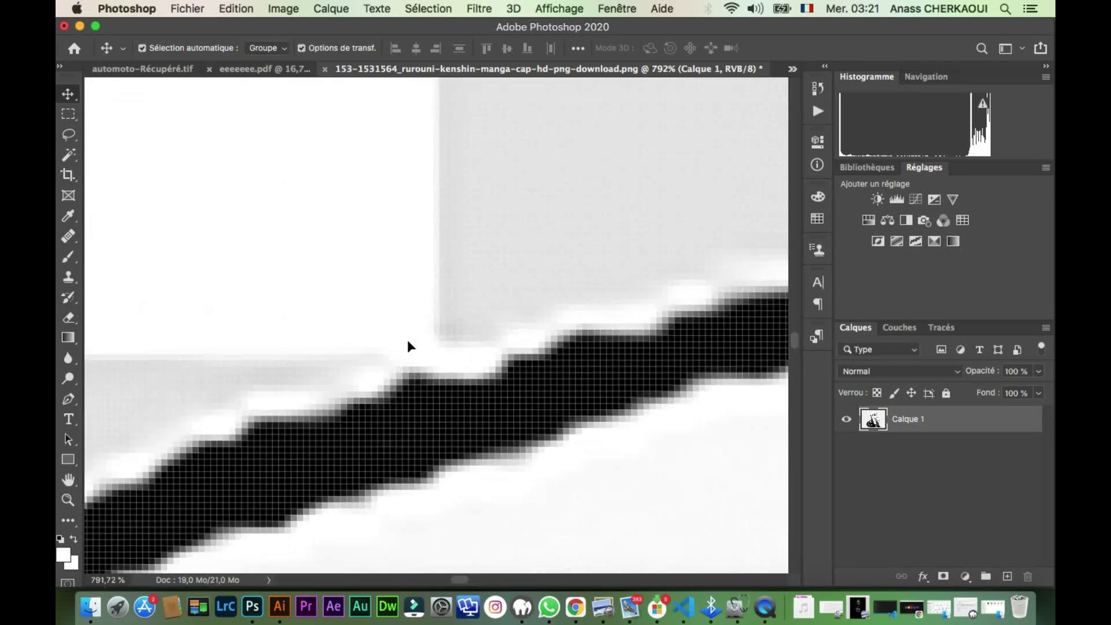
{"action": "scroll", "coordinate": [408, 346], "scroll_direction": "up", "scroll_amount": 2}
{"action": "scroll", "coordinate": [408, 345], "scroll_direction": "up", "scroll_amount": 1}
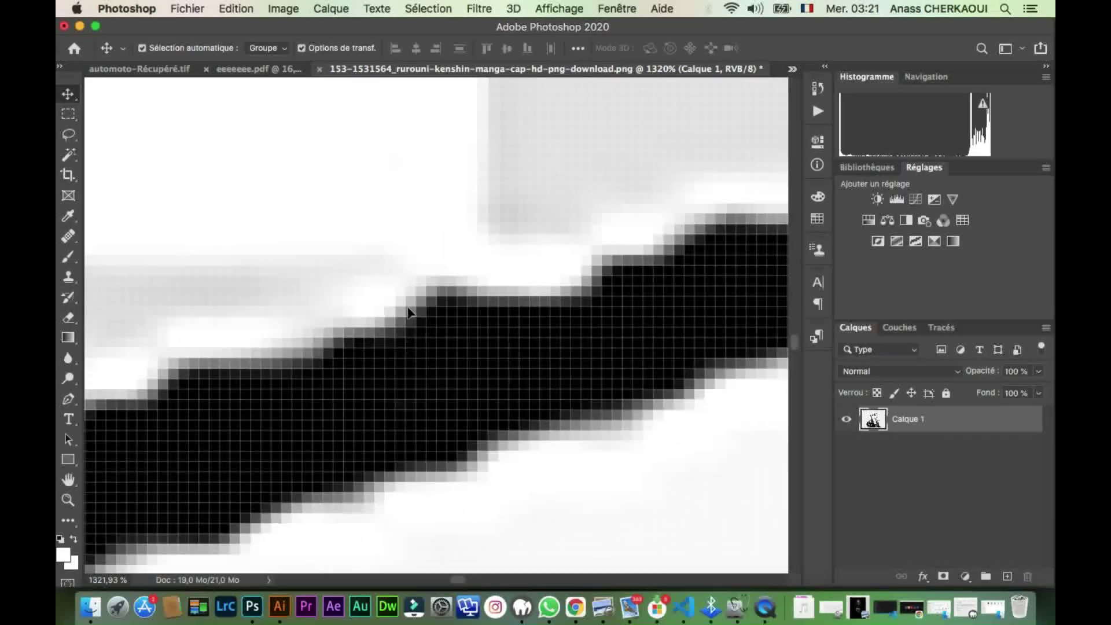
{"action": "scroll", "coordinate": [409, 320], "scroll_direction": "up", "scroll_amount": 3}
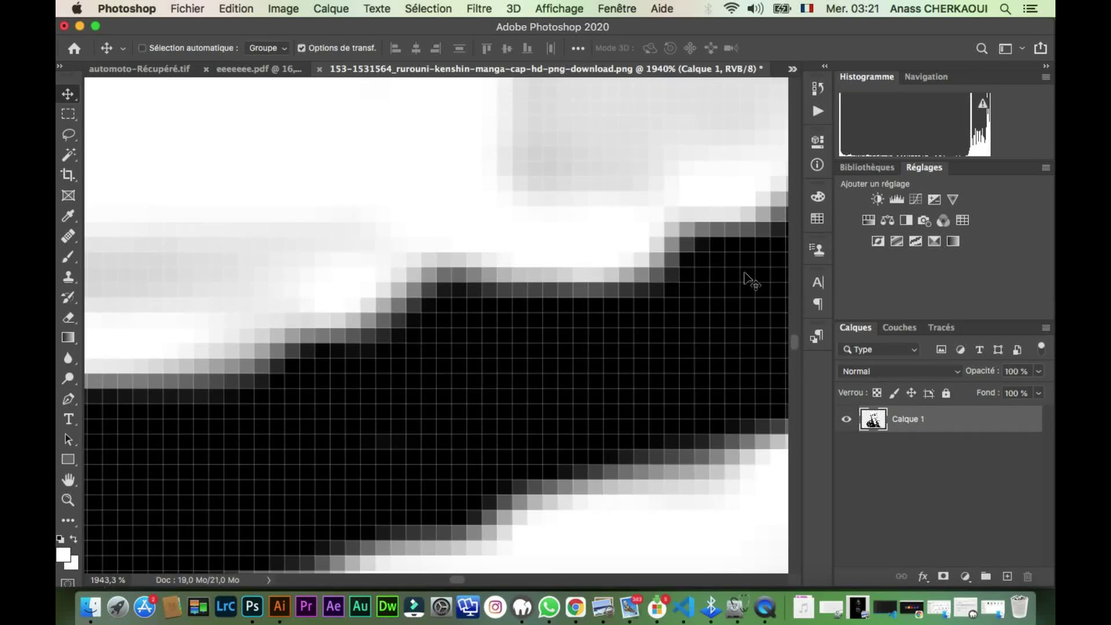
{"action": "key", "text": "super+l"}
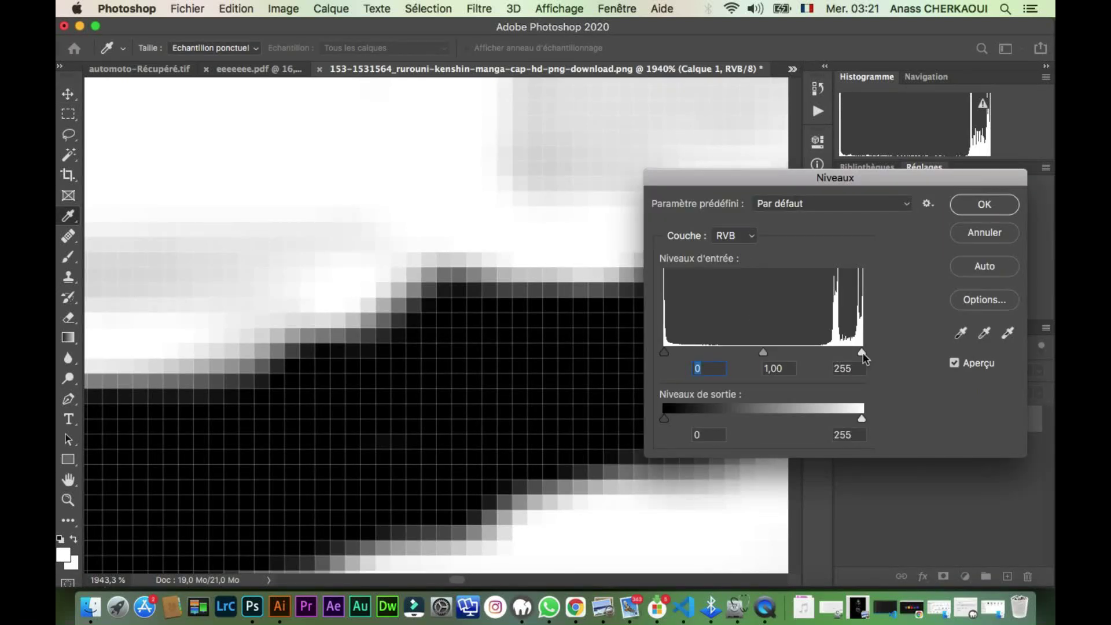
Apply Levels with the black point from a dark grey pixel and white point from a light grey one
{"action": "left_click", "coordinate": [960, 334]}
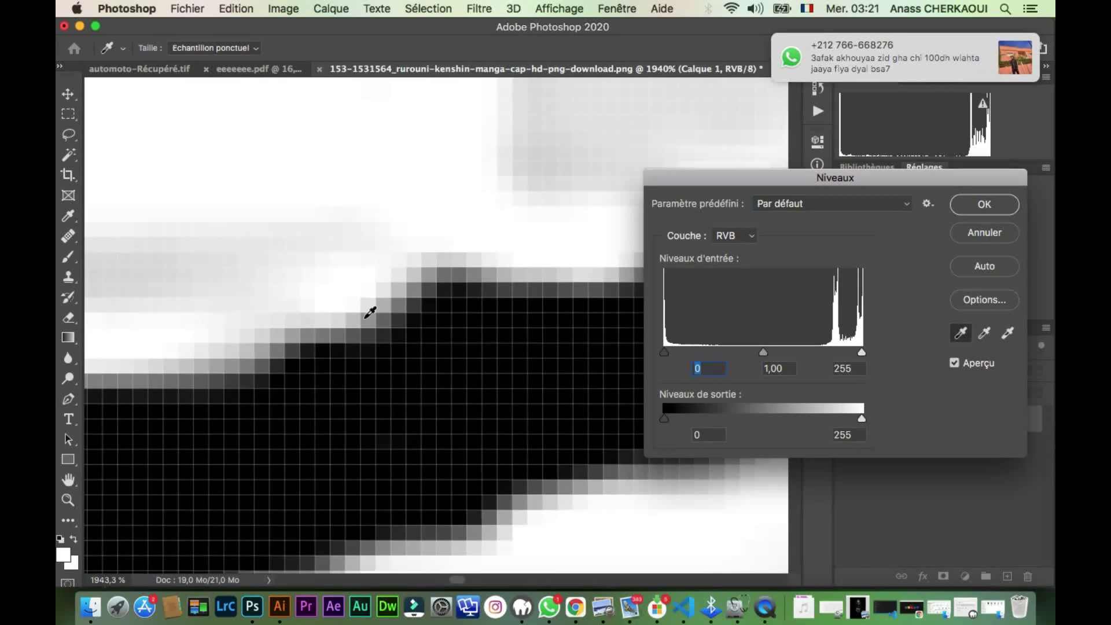
{"action": "left_click", "coordinate": [365, 316]}
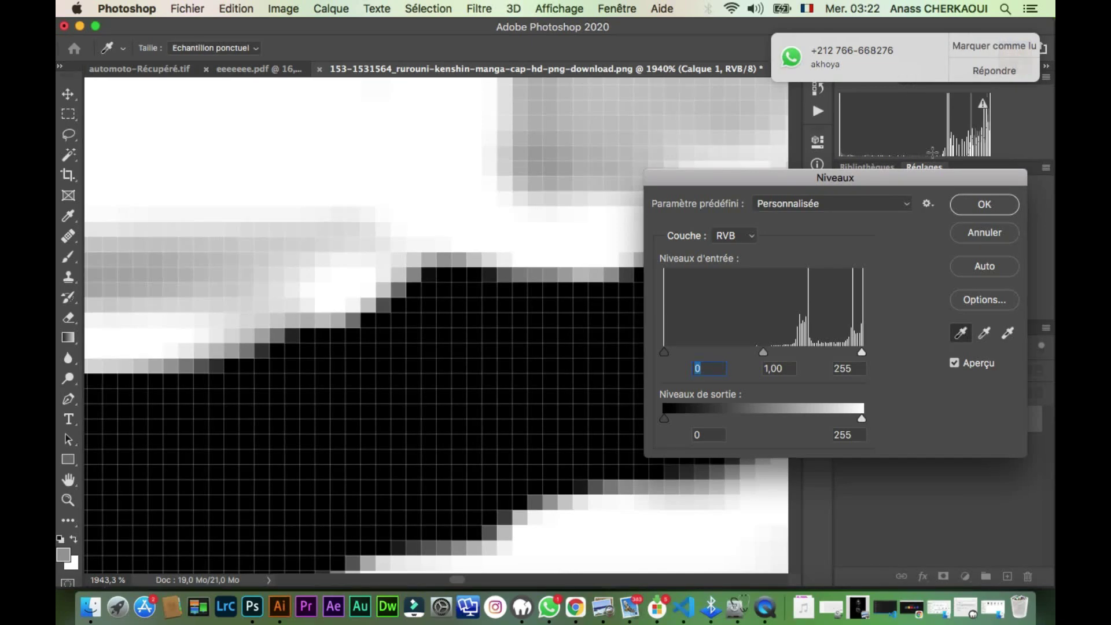
{"action": "left_click", "coordinate": [1007, 341]}
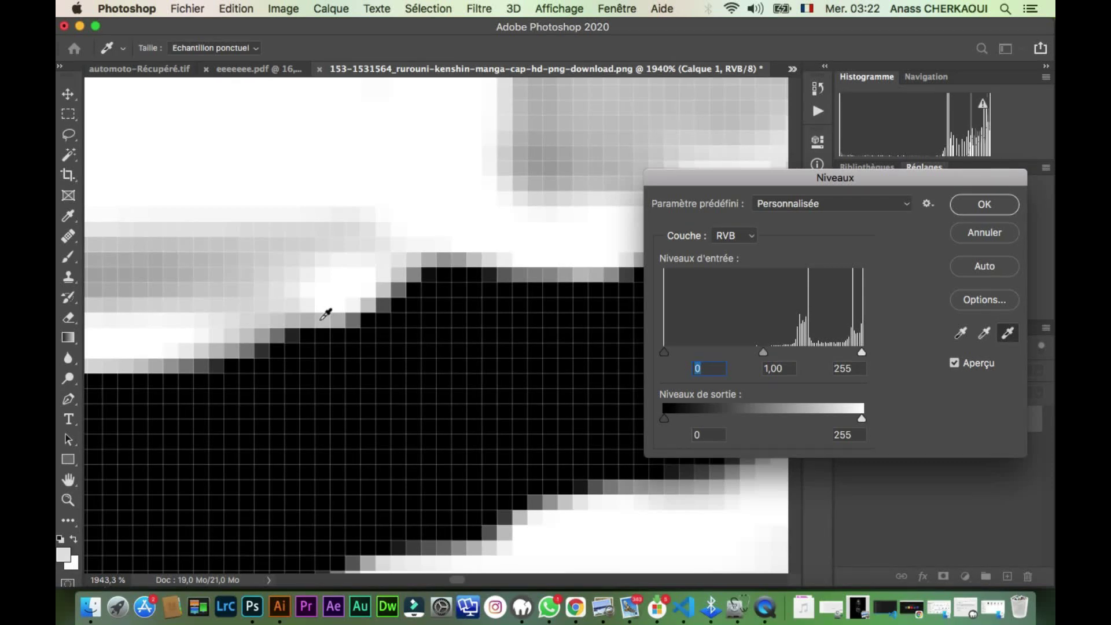
{"action": "left_click", "coordinate": [326, 314]}
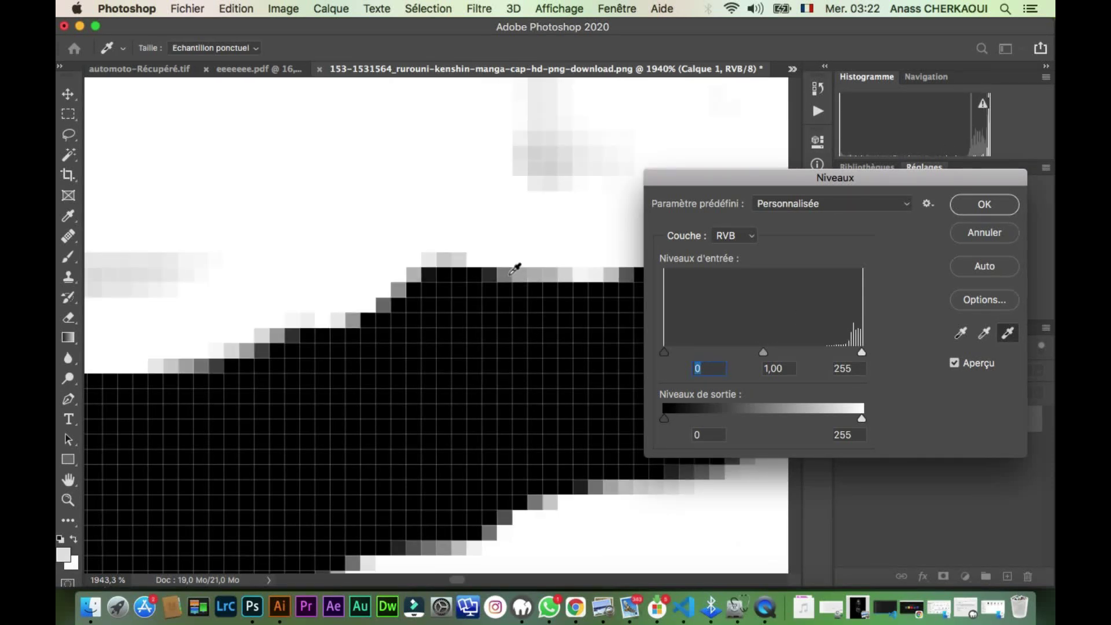
{"action": "left_click", "coordinate": [986, 209]}
{"action": "scroll", "coordinate": [592, 304], "scroll_direction": "down", "scroll_amount": 3}
{"action": "scroll", "coordinate": [594, 305], "scroll_direction": "down", "scroll_amount": 3}
{"action": "scroll", "coordinate": [592, 304], "scroll_direction": "down", "scroll_amount": 3}
{"action": "scroll", "coordinate": [591, 304], "scroll_direction": "down", "scroll_amount": 3}
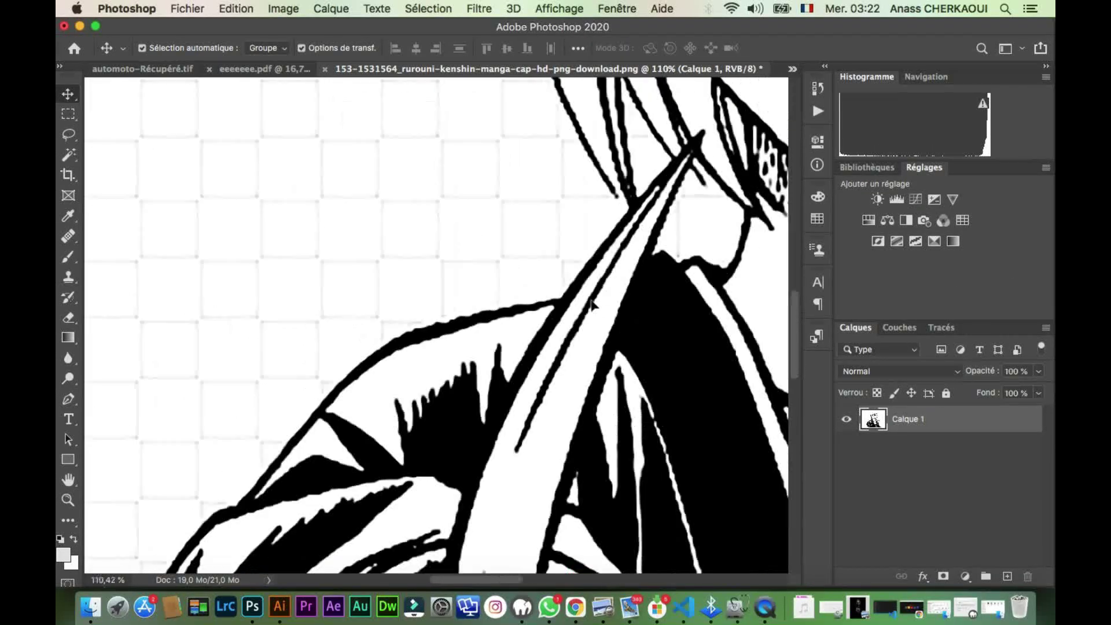
{"action": "scroll", "coordinate": [591, 304], "scroll_direction": "down", "scroll_amount": 3}
{"action": "scroll", "coordinate": [592, 305], "scroll_direction": "down", "scroll_amount": 2}
{"action": "scroll", "coordinate": [592, 305], "scroll_direction": "down", "scroll_amount": 5}
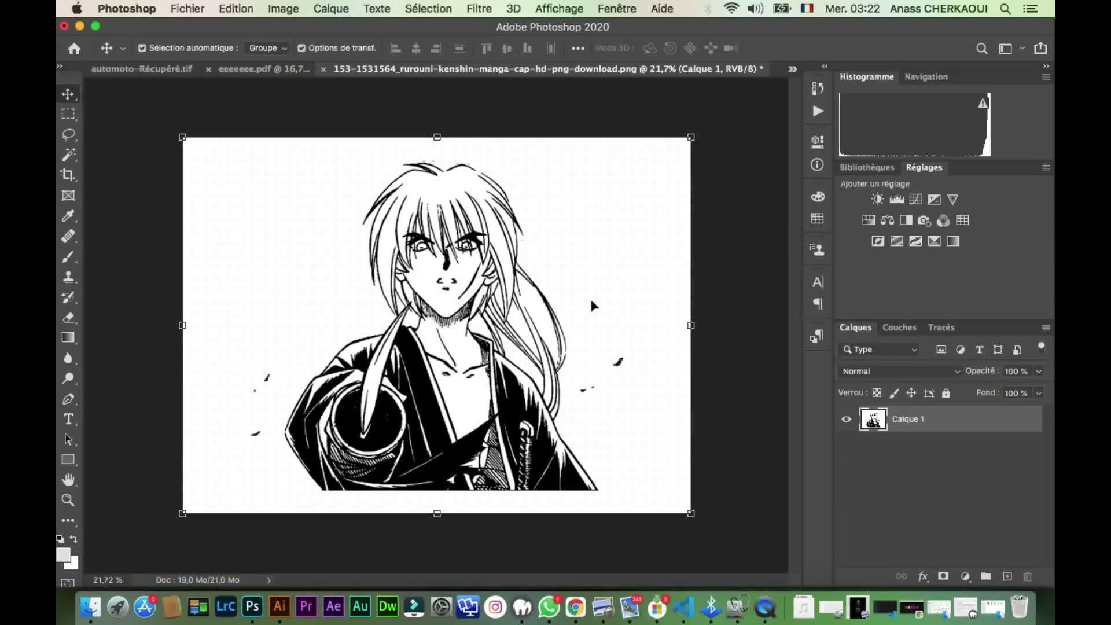
{"action": "scroll", "coordinate": [591, 304], "scroll_direction": "down", "scroll_amount": 1}
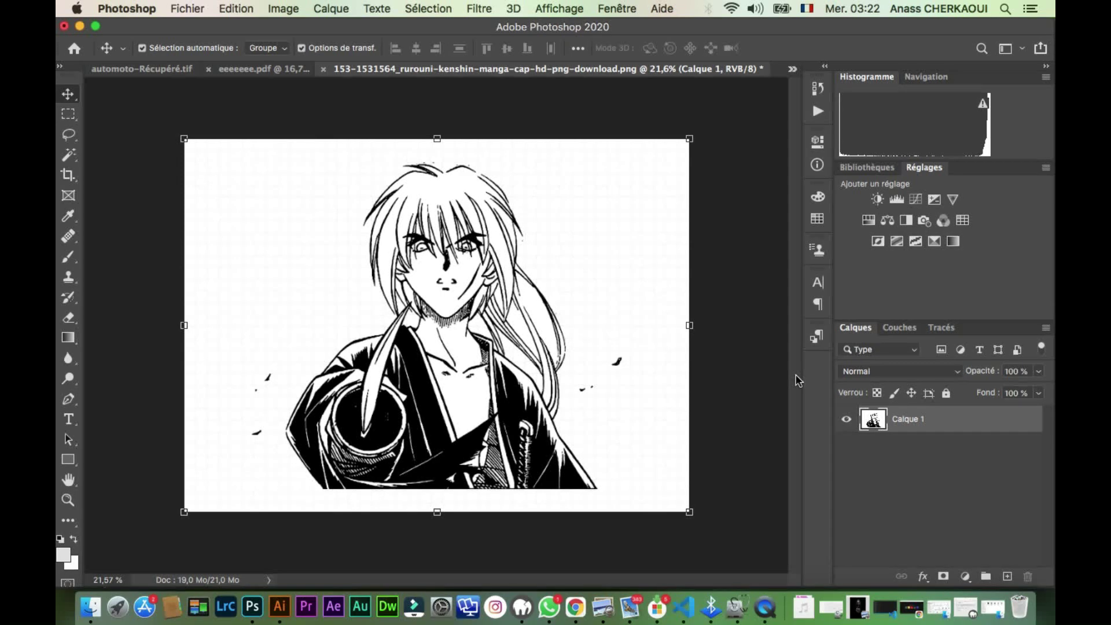
Save the drawing to the computer as the TIFF 'manga samurai.tif', accepting the default TIFF options
{"action": "key", "text": "super+s"}
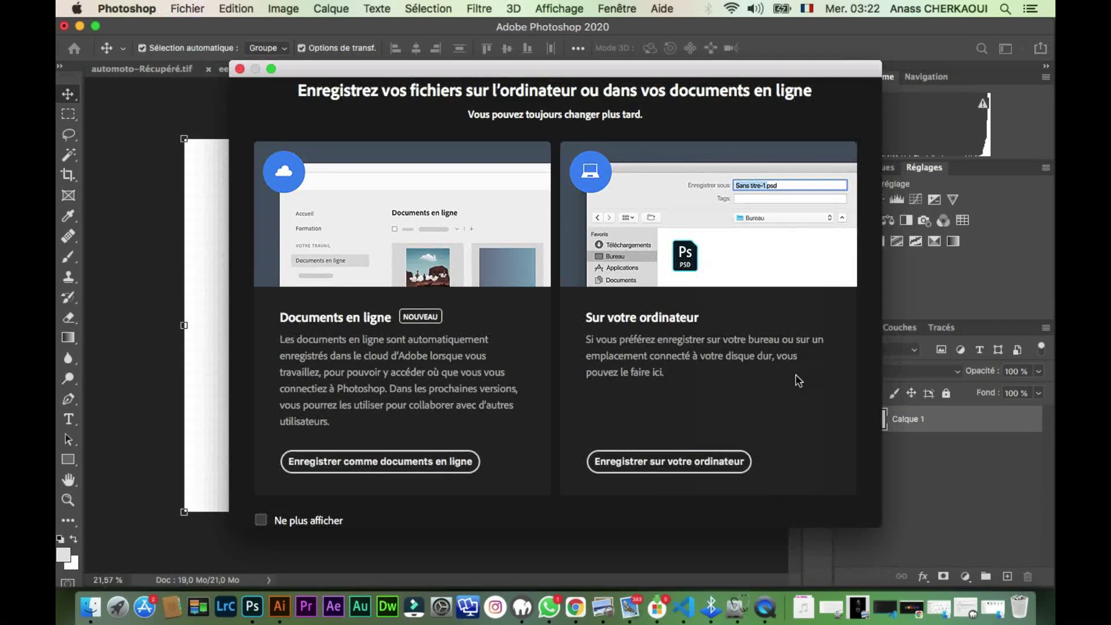
{"action": "left_click", "coordinate": [637, 455]}
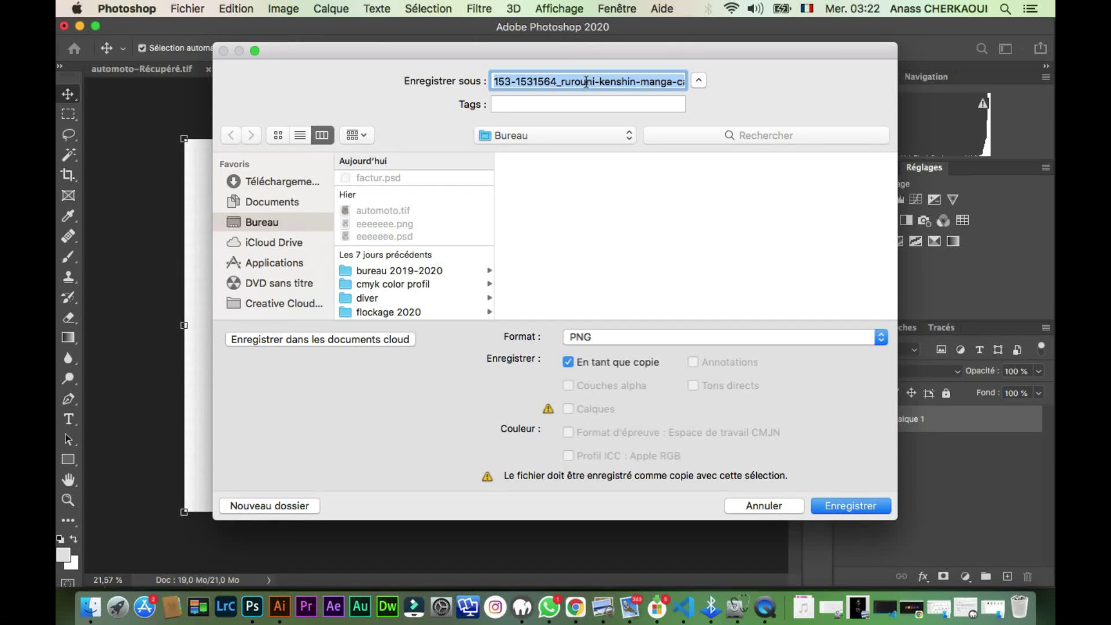
{"action": "type", "text": "manga samurai.png"}
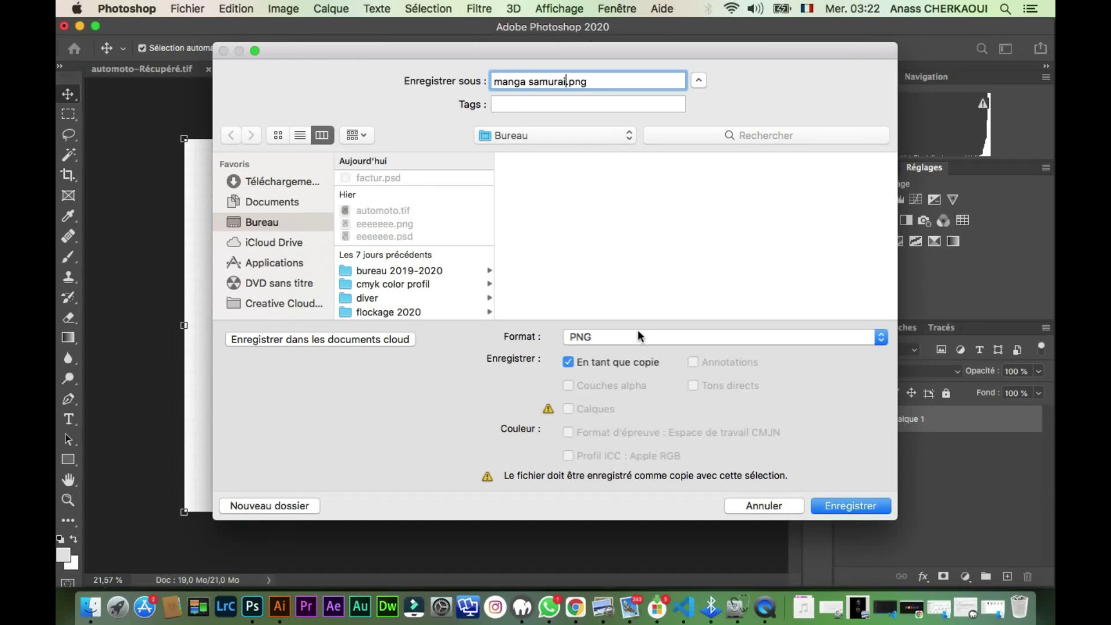
{"action": "left_click", "coordinate": [638, 335]}
{"action": "left_click", "coordinate": [621, 408]}
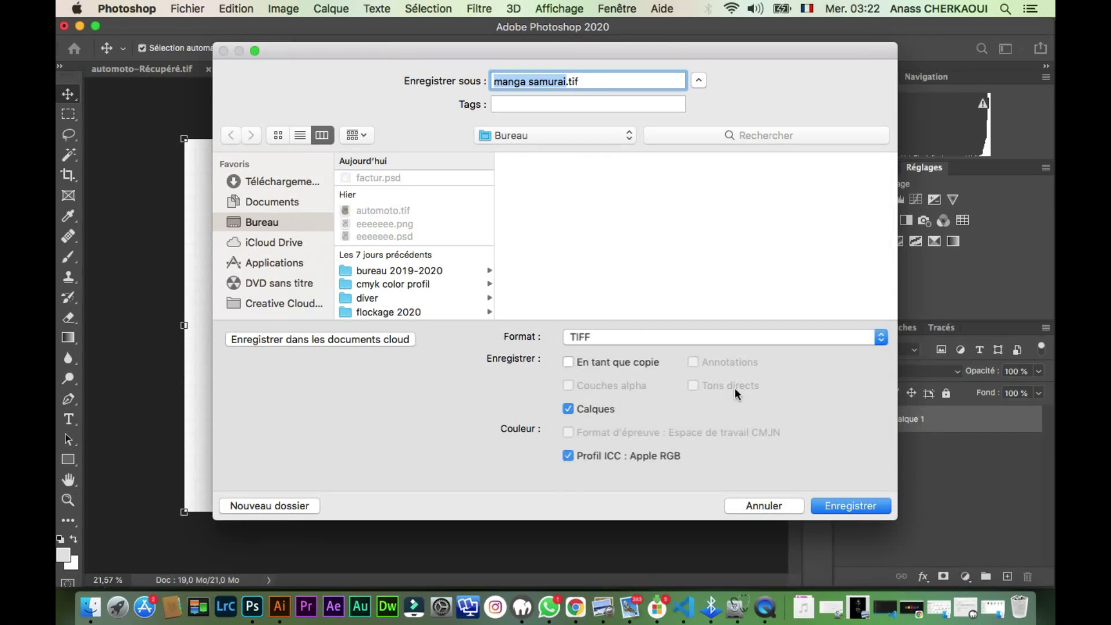
{"action": "left_click", "coordinate": [829, 502]}
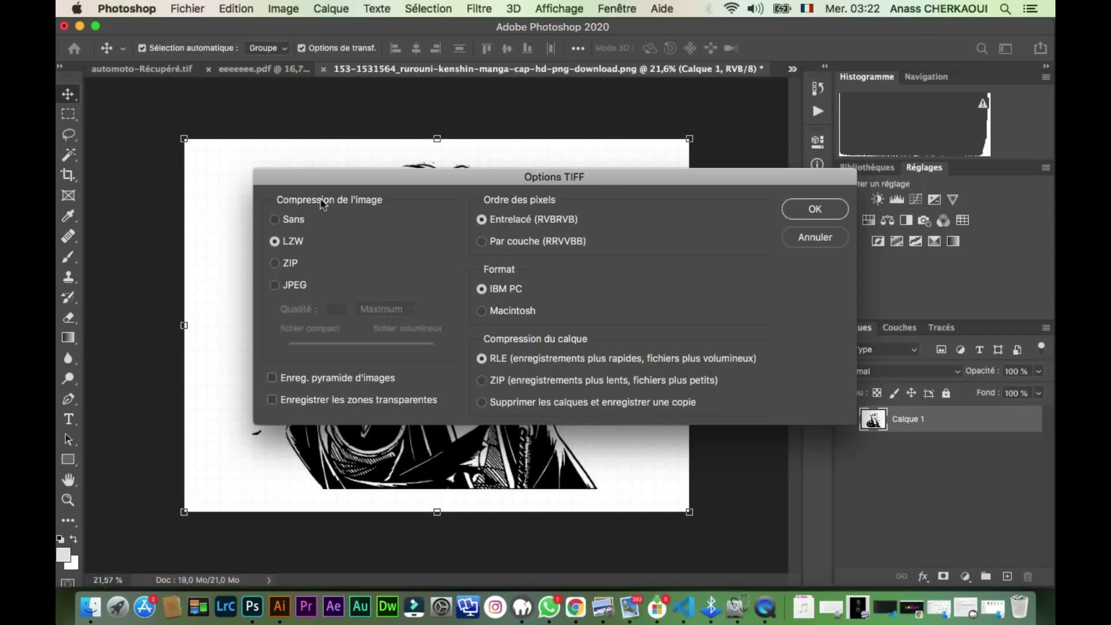
{"action": "left_click", "coordinate": [809, 210]}
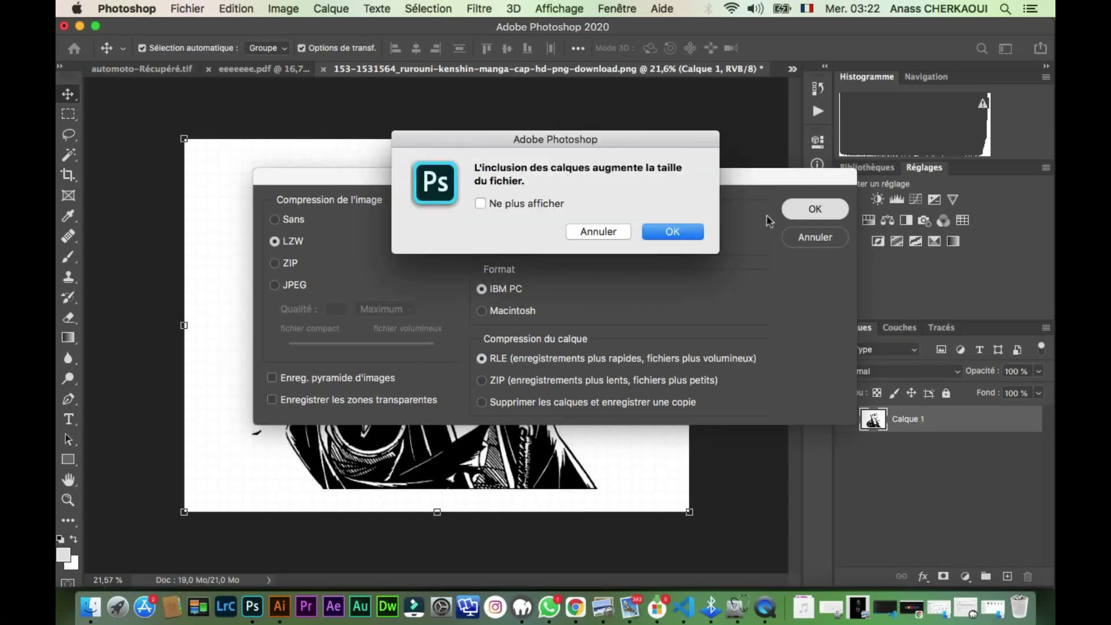
{"action": "left_click", "coordinate": [672, 232]}
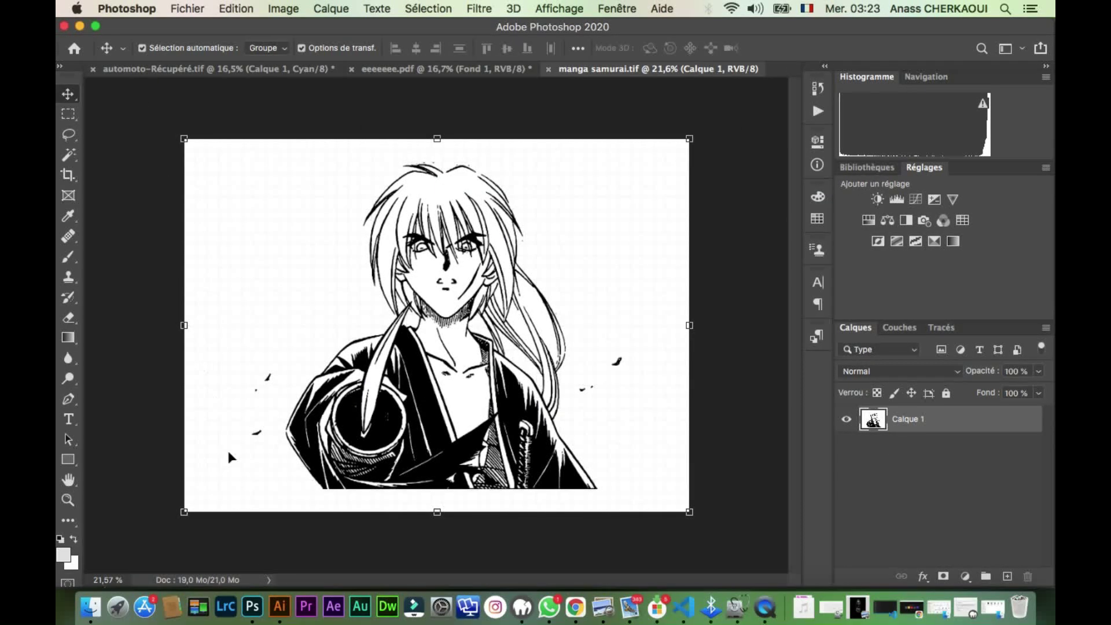
{"action": "left_click", "coordinate": [278, 607]}
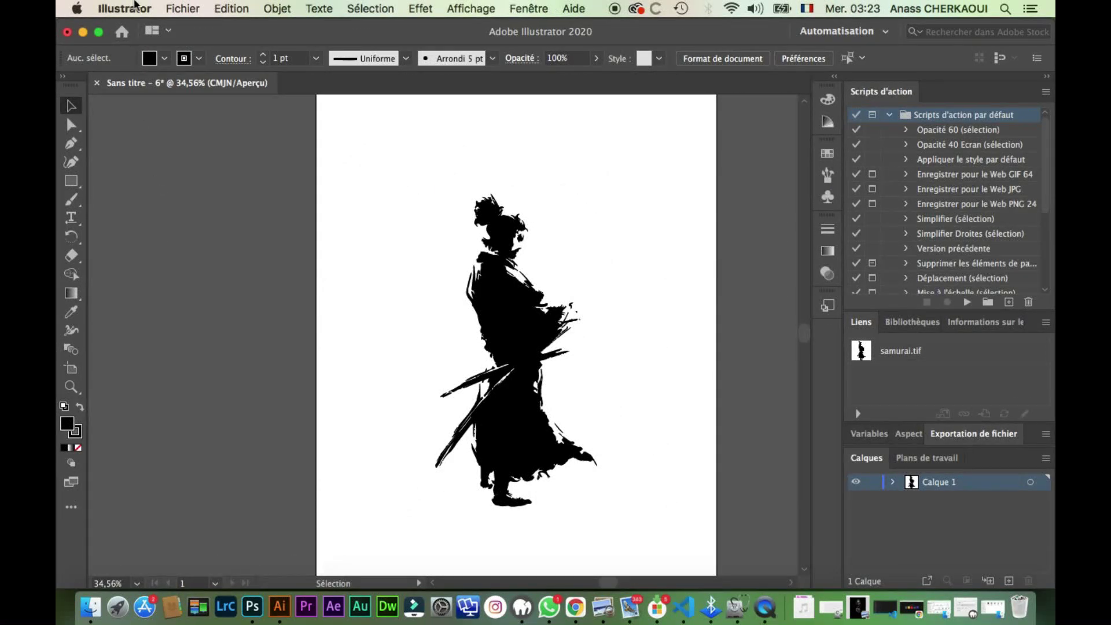
Create a new 13 × 19 in Illustrator document
{"action": "left_click", "coordinate": [181, 9]}
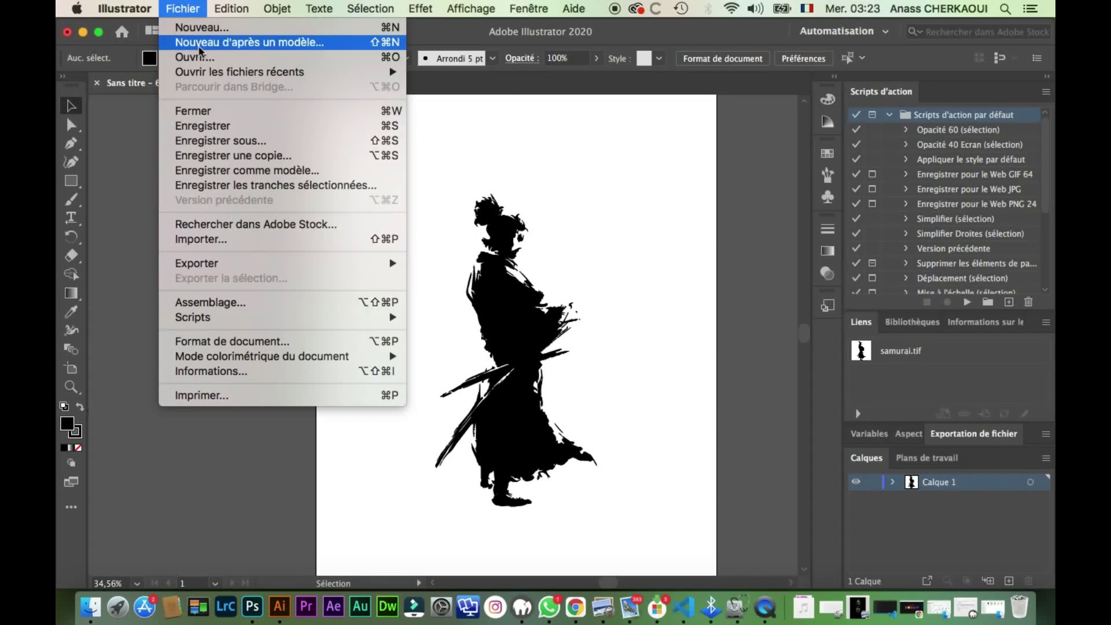
{"action": "left_click", "coordinate": [209, 34]}
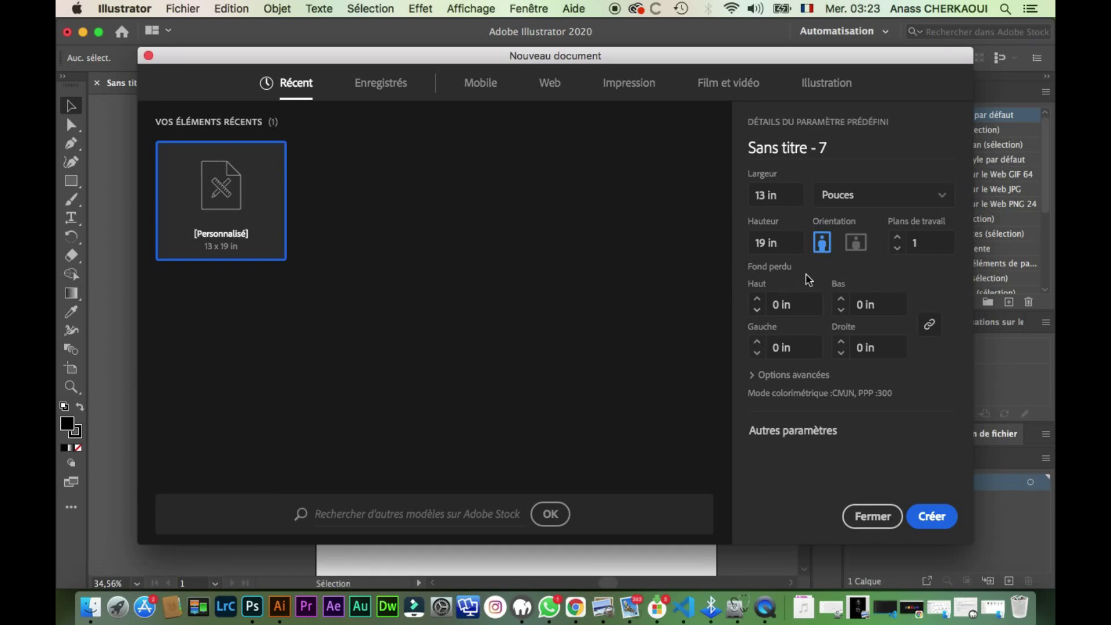
{"action": "left_click", "coordinate": [926, 524]}
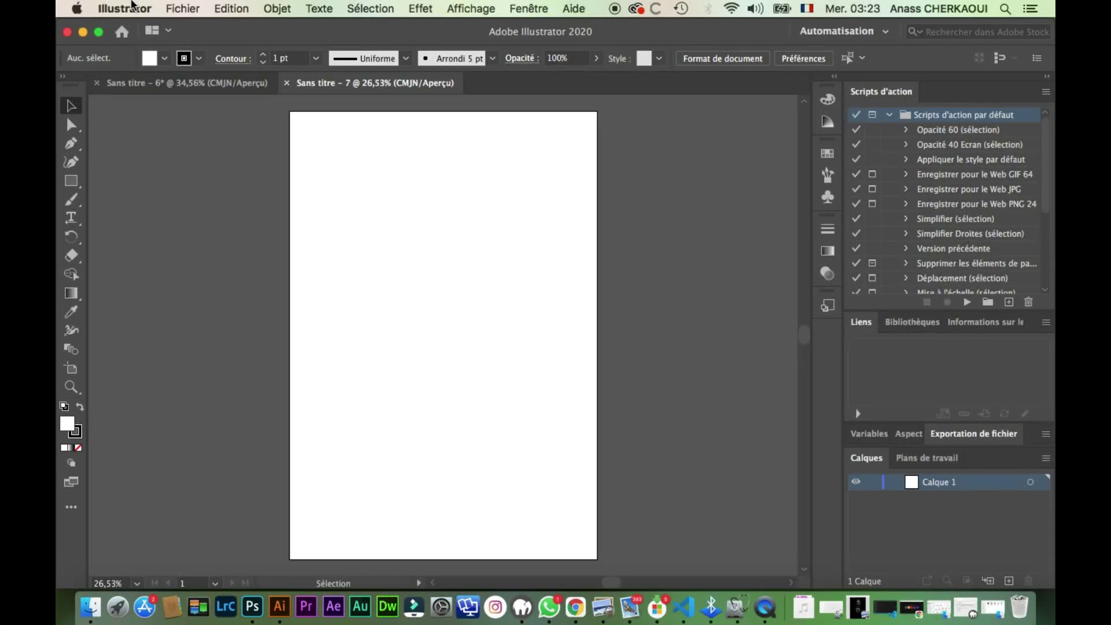
Import manga samurai.tif and place it on the artboard as a linked image
{"action": "left_click", "coordinate": [184, 9]}
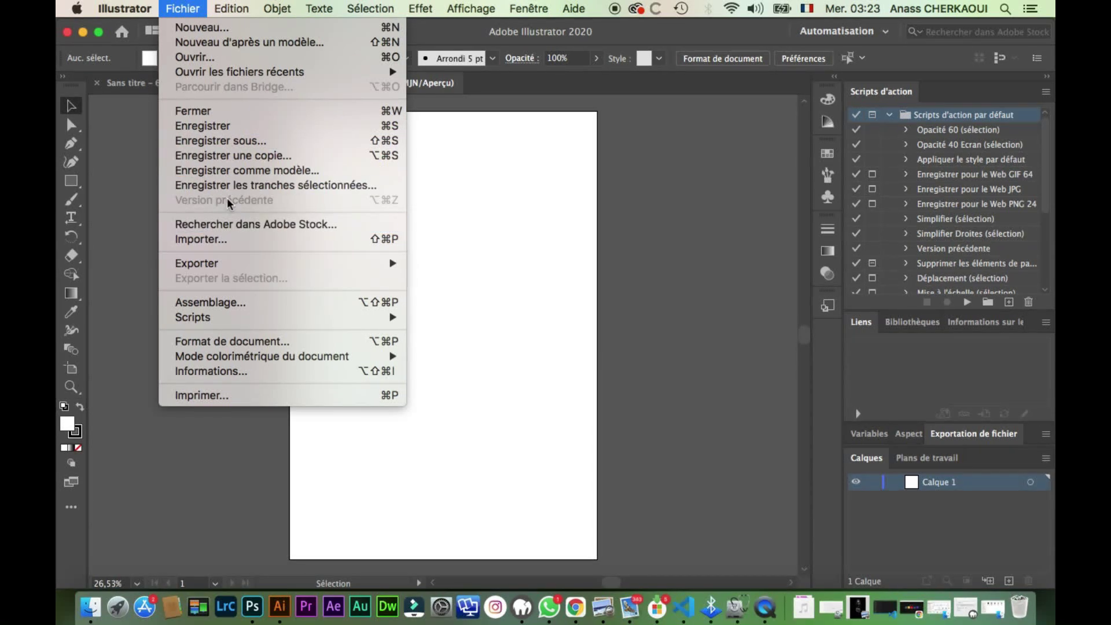
{"action": "left_click", "coordinate": [225, 241]}
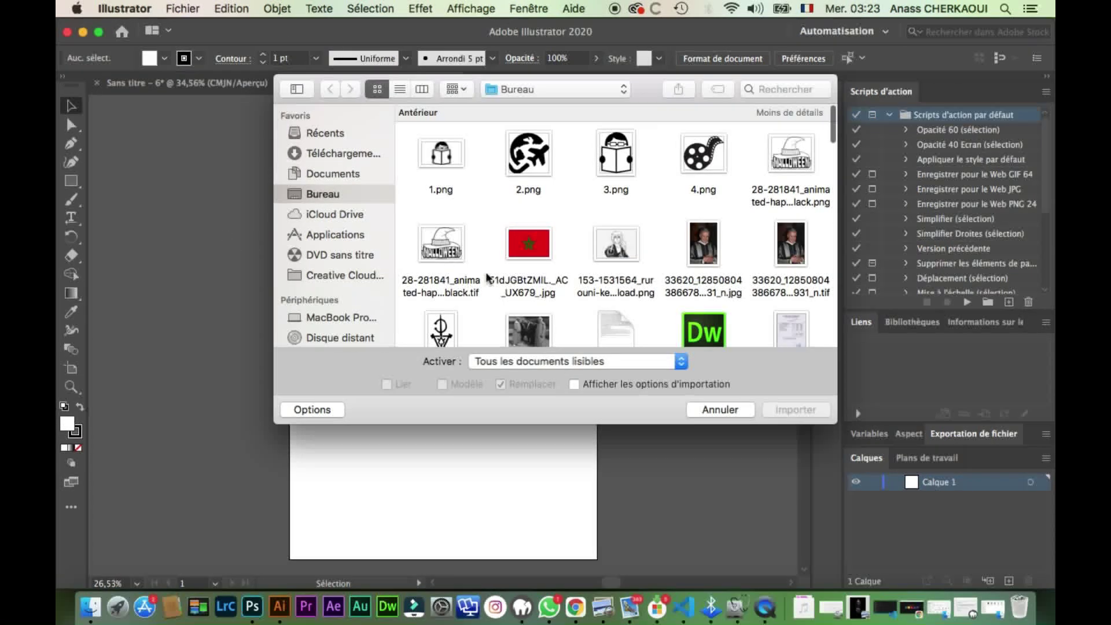
{"action": "scroll", "coordinate": [561, 272], "scroll_direction": "down", "scroll_amount": 3}
{"action": "scroll", "coordinate": [562, 272], "scroll_direction": "down", "scroll_amount": 3}
{"action": "scroll", "coordinate": [561, 272], "scroll_direction": "down", "scroll_amount": 3}
{"action": "scroll", "coordinate": [561, 272], "scroll_direction": "down", "scroll_amount": 3}
{"action": "scroll", "coordinate": [561, 271], "scroll_direction": "down", "scroll_amount": 1}
{"action": "scroll", "coordinate": [562, 270], "scroll_direction": "down", "scroll_amount": 2}
{"action": "scroll", "coordinate": [562, 270], "scroll_direction": "down", "scroll_amount": 3}
{"action": "scroll", "coordinate": [561, 270], "scroll_direction": "down", "scroll_amount": 2}
{"action": "scroll", "coordinate": [562, 269], "scroll_direction": "down", "scroll_amount": 3}
{"action": "scroll", "coordinate": [561, 269], "scroll_direction": "up", "scroll_amount": 3}
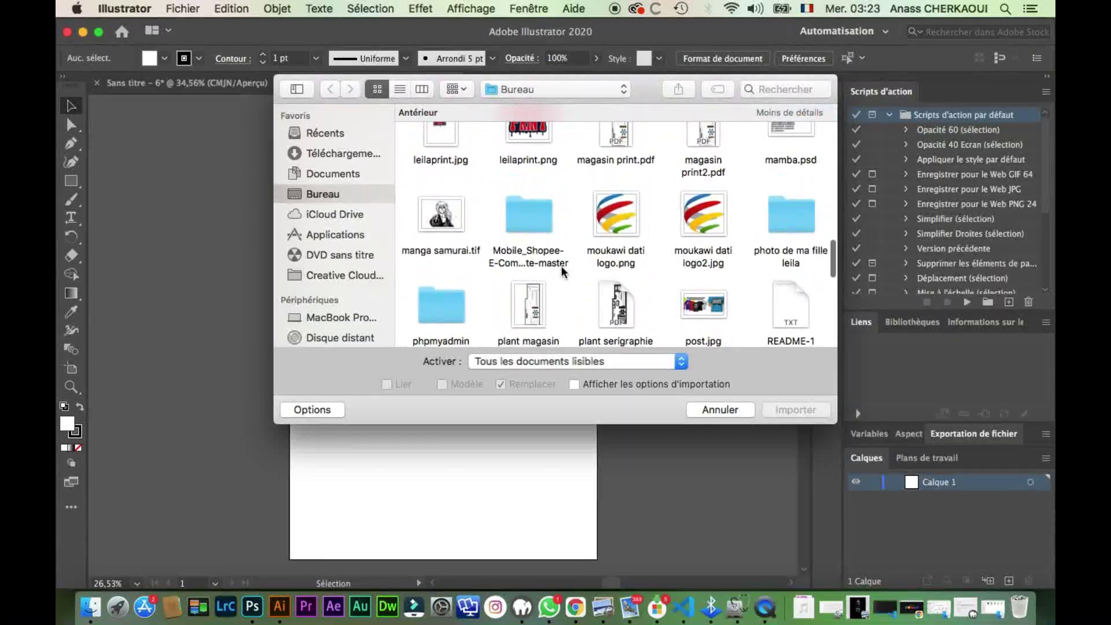
{"action": "left_click", "coordinate": [454, 220]}
{"action": "key", "text": "Return"}
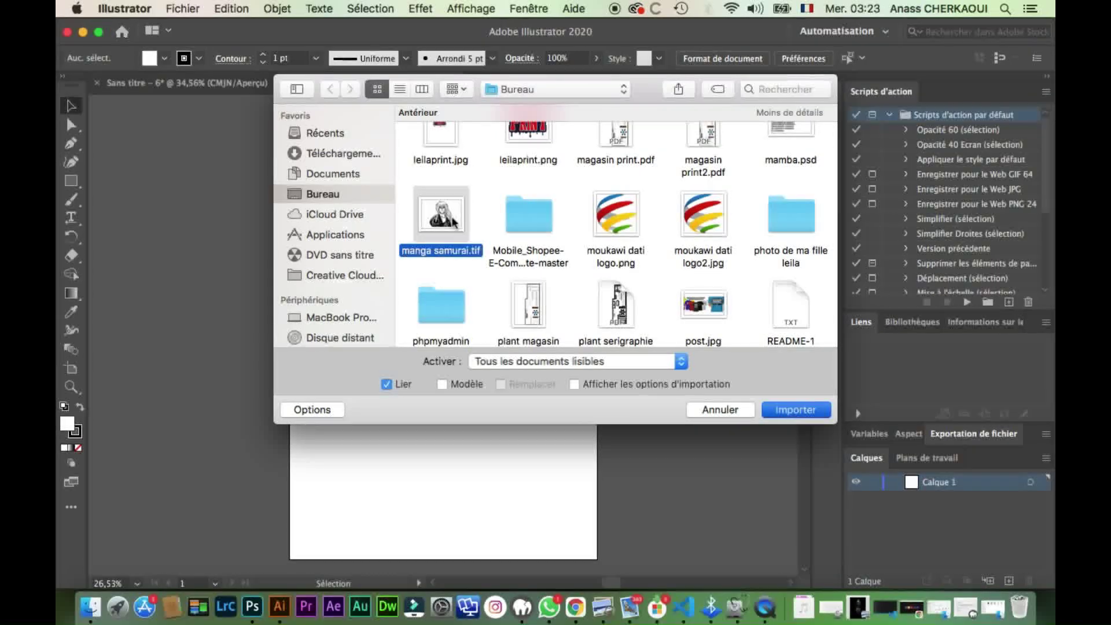
{"action": "left_click", "coordinate": [366, 265]}
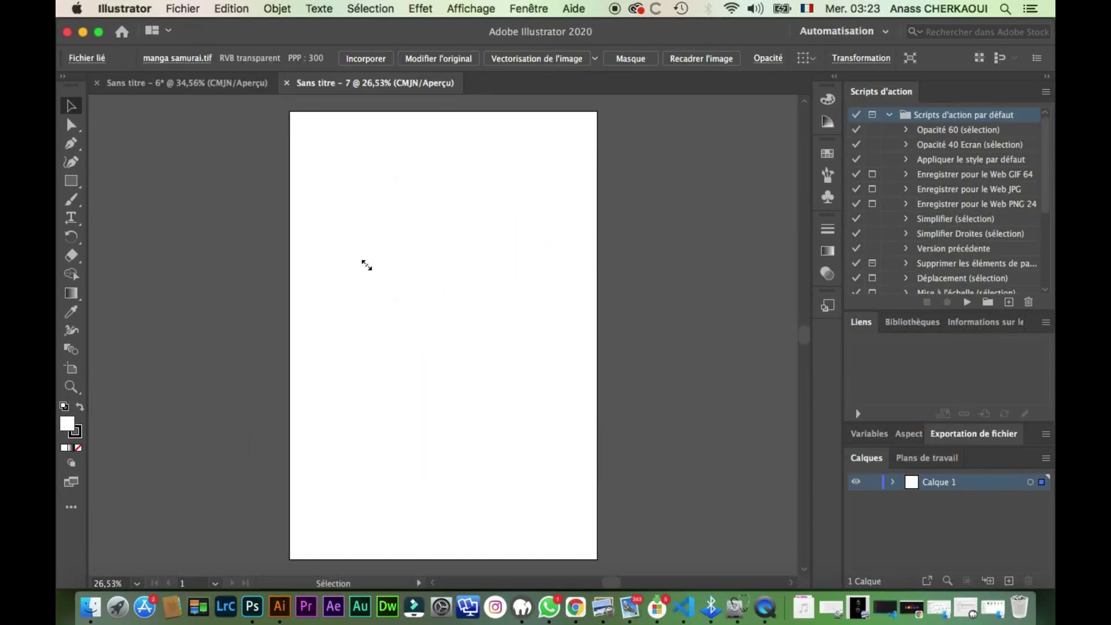
Move the placed samurai image up and left to centre it, then run Default Image Trace
{"action": "left_click_drag", "start_coordinate": [511, 324], "coordinate": [472, 295]}
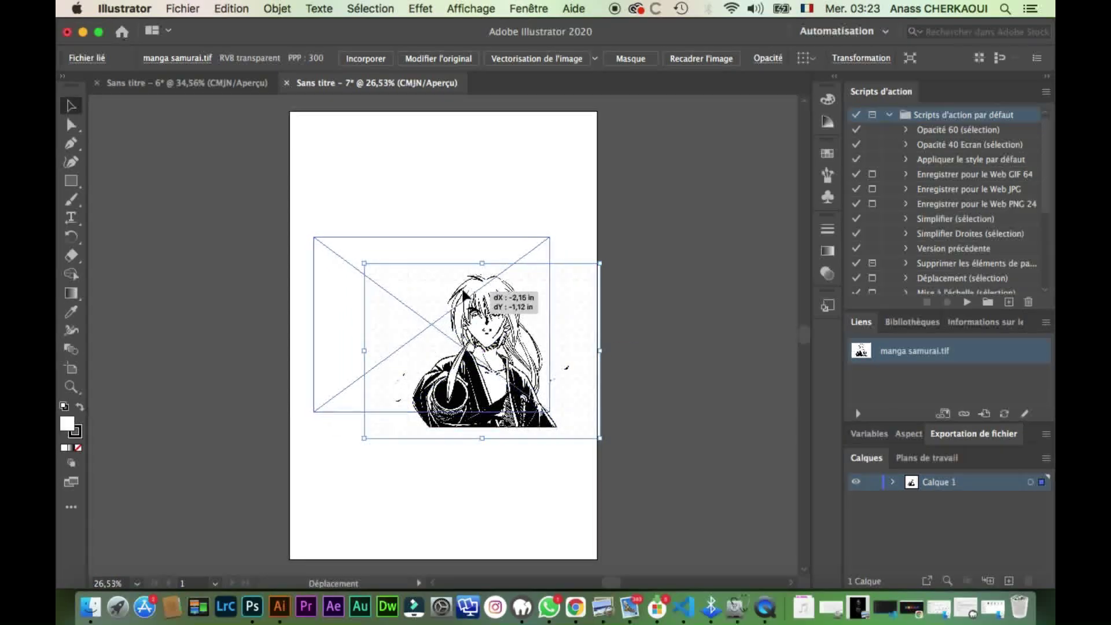
{"action": "scroll", "coordinate": [475, 295], "scroll_direction": "up", "scroll_amount": 5}
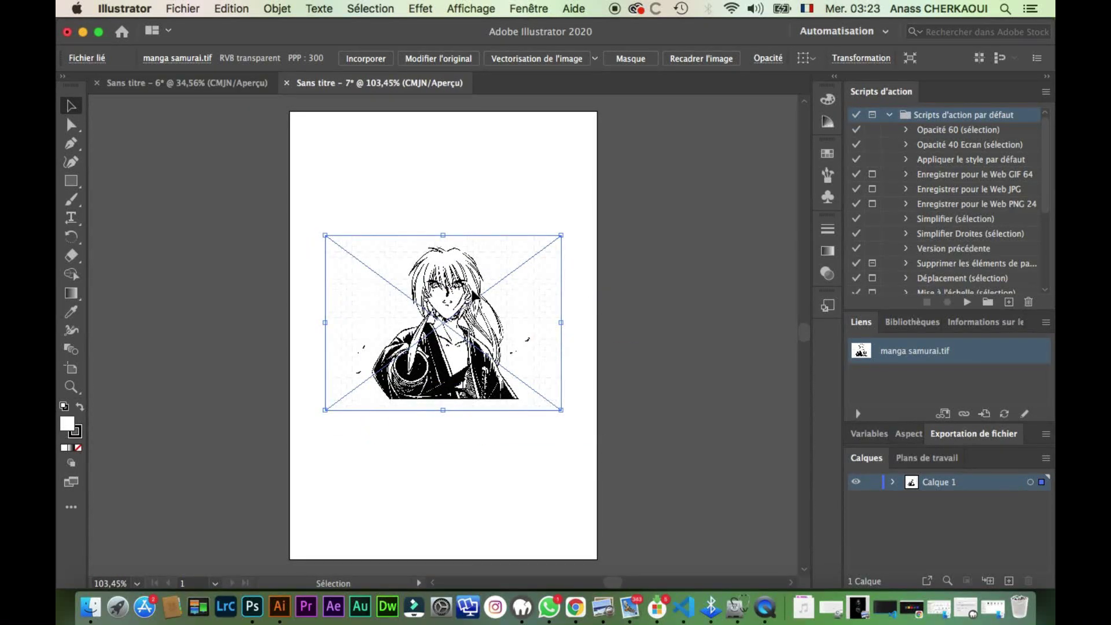
{"action": "scroll", "coordinate": [444, 474], "scroll_direction": "down", "scroll_amount": 1}
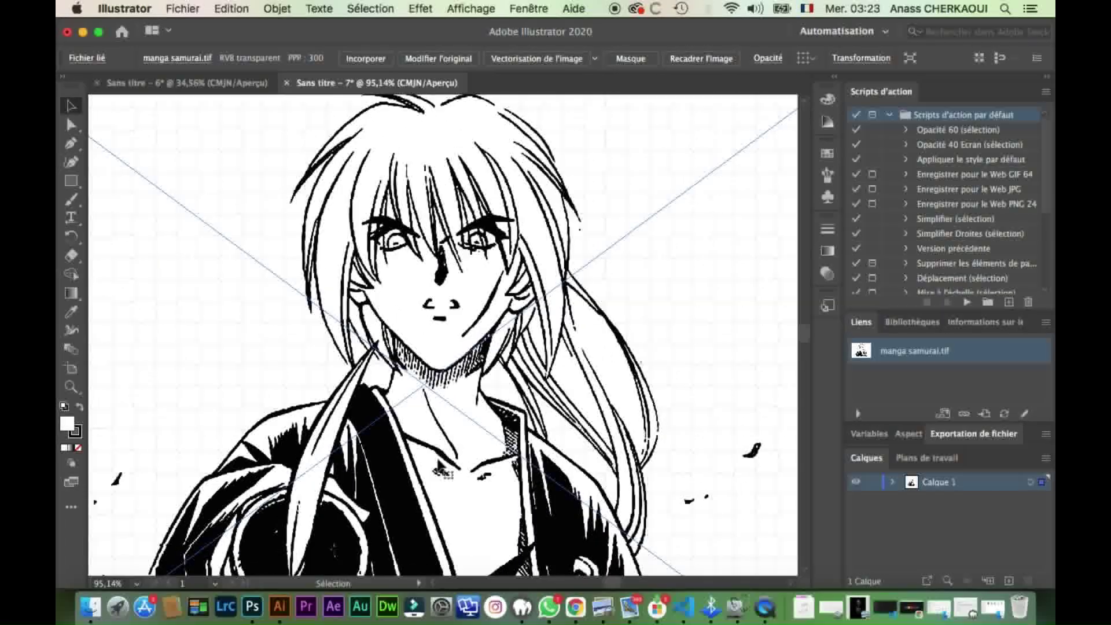
{"action": "scroll", "coordinate": [443, 475], "scroll_direction": "down", "scroll_amount": 5}
{"action": "scroll", "coordinate": [431, 415], "scroll_direction": "up", "scroll_amount": 3}
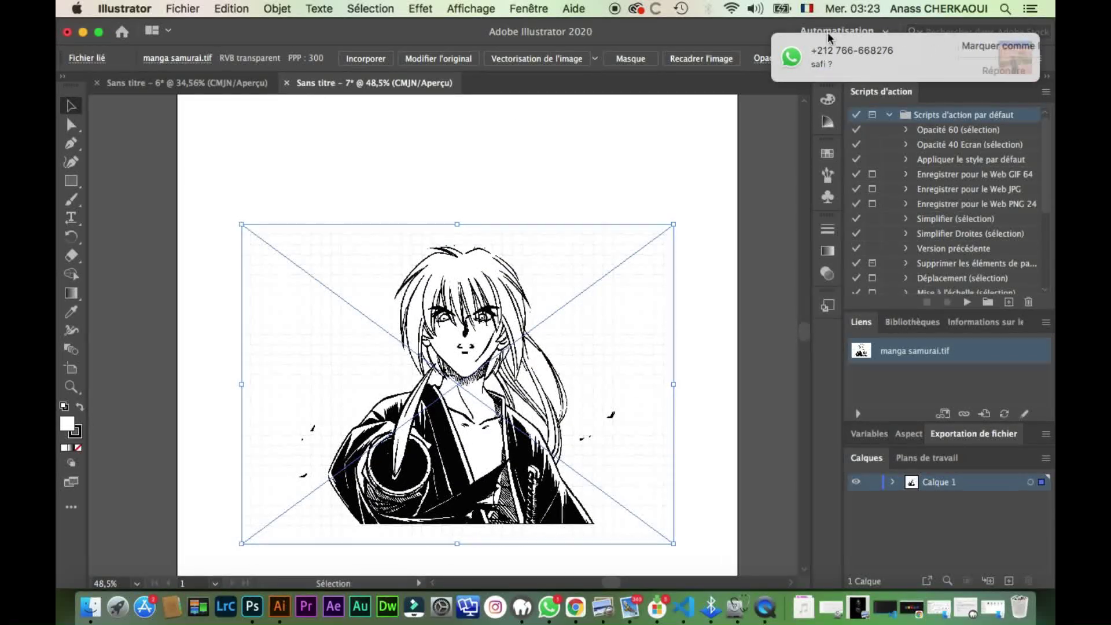
{"action": "left_click", "coordinate": [1036, 54]}
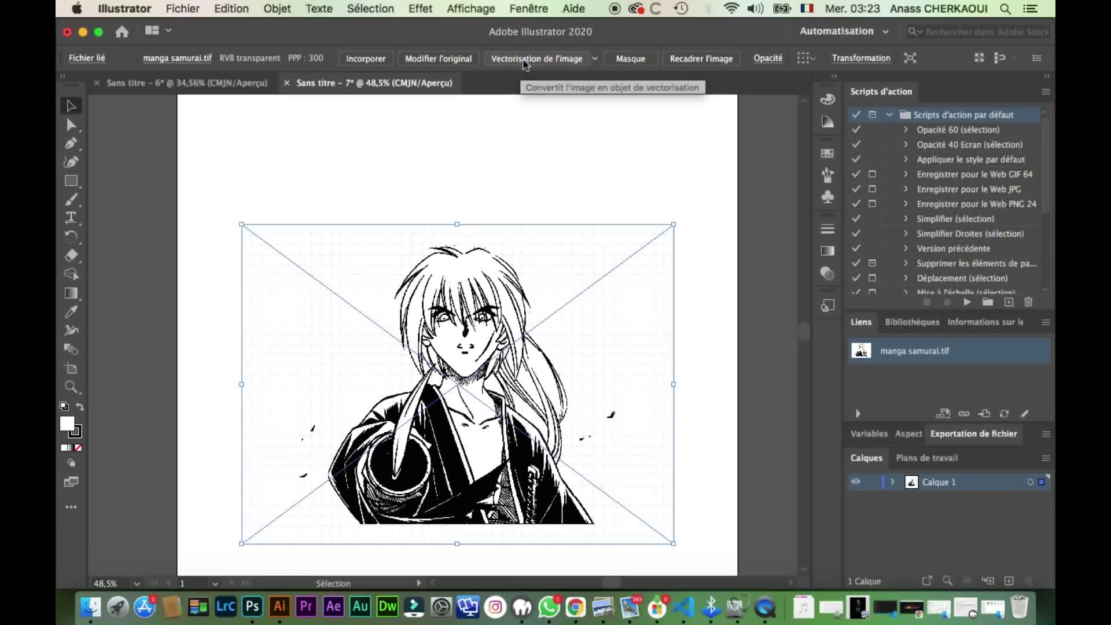
{"action": "left_click", "coordinate": [525, 62]}
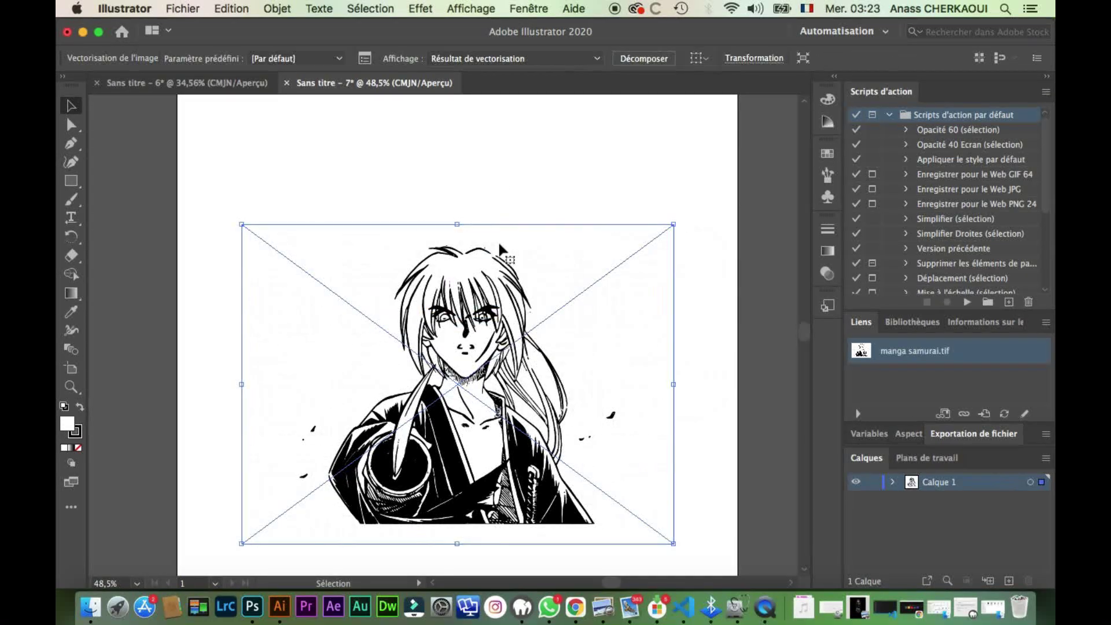
Zoom into the hair, face and sword guard to inspect the traced vector lines
{"action": "scroll", "coordinate": [490, 266], "scroll_direction": "up", "scroll_amount": 5}
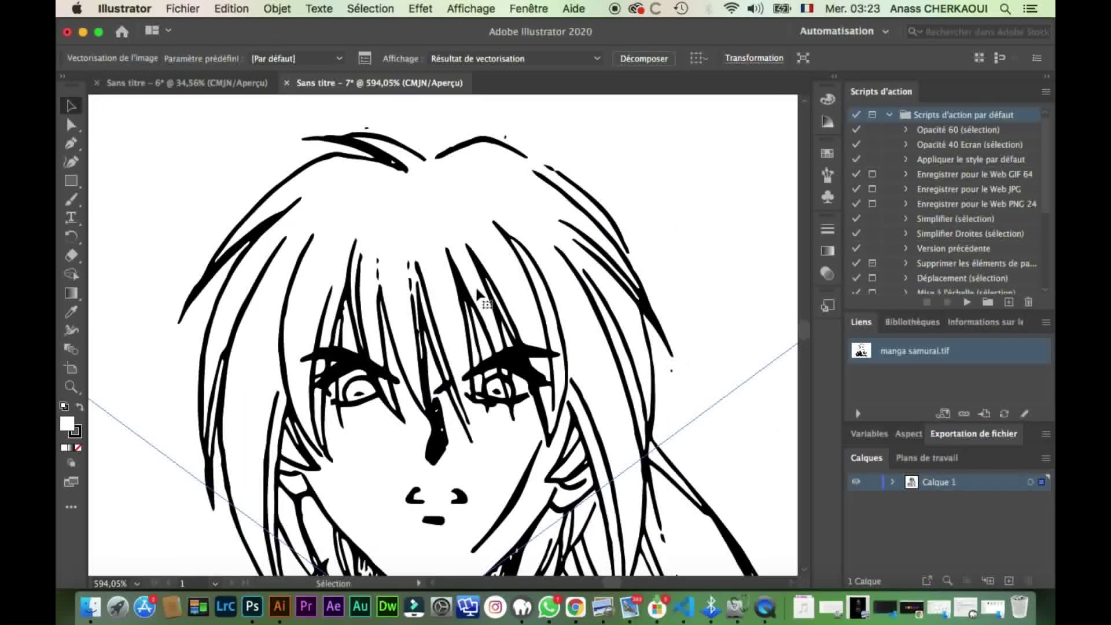
{"action": "scroll", "coordinate": [476, 290], "scroll_direction": "up", "scroll_amount": 5}
{"action": "scroll", "coordinate": [477, 289], "scroll_direction": "left", "scroll_amount": 5}
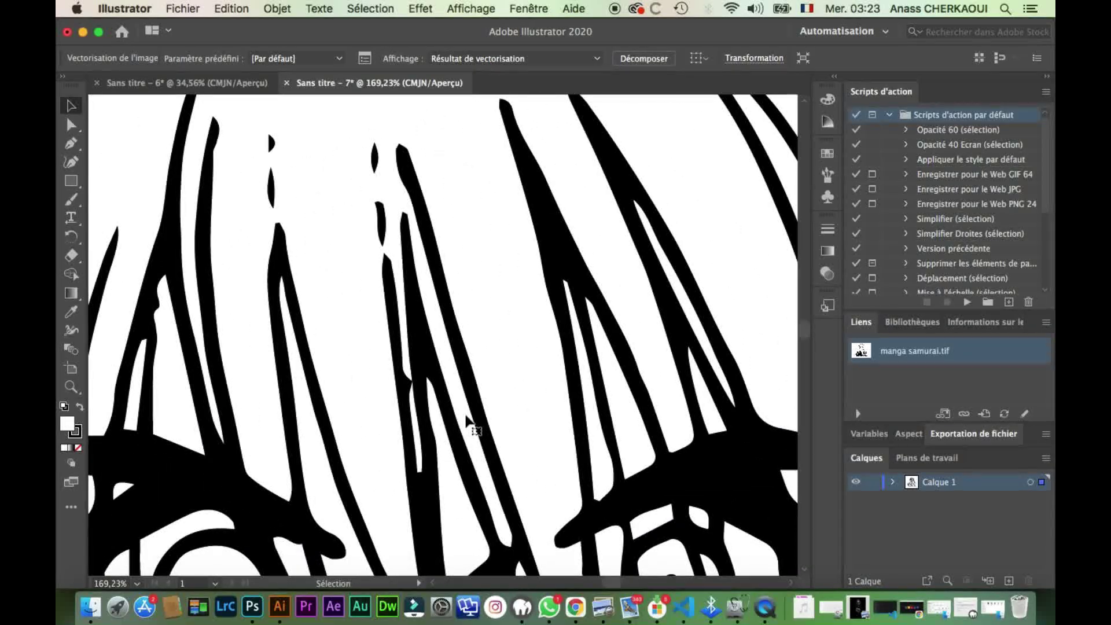
{"action": "scroll", "coordinate": [468, 420], "scroll_direction": "down", "scroll_amount": 5}
{"action": "scroll", "coordinate": [468, 420], "scroll_direction": "down", "scroll_amount": 5}
{"action": "scroll", "coordinate": [468, 419], "scroll_direction": "down", "scroll_amount": 5}
{"action": "scroll", "coordinate": [467, 420], "scroll_direction": "down", "scroll_amount": 5}
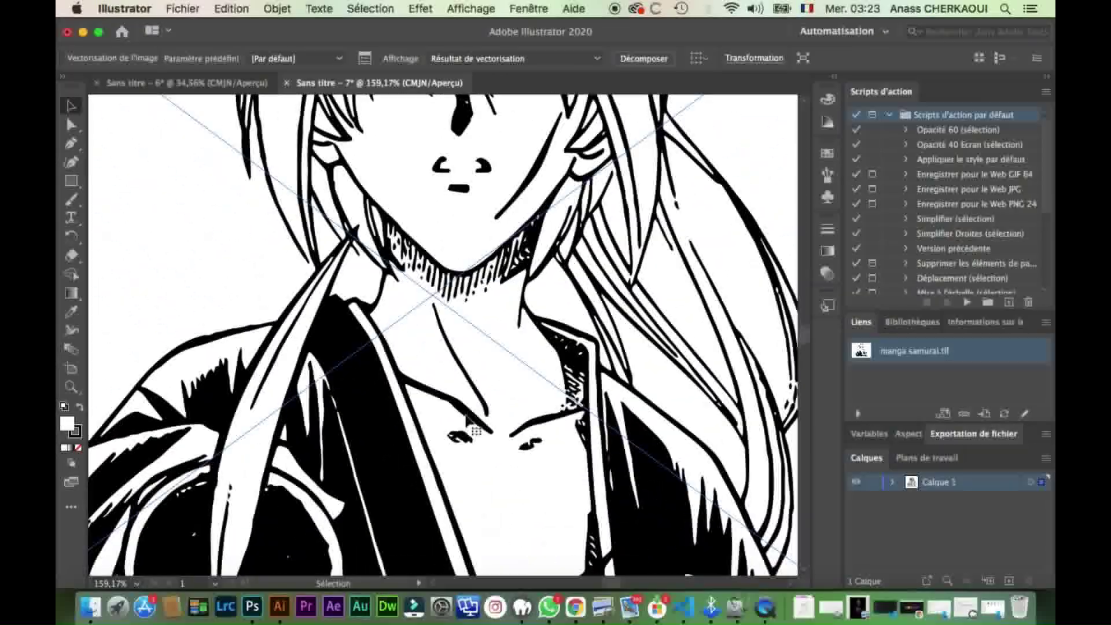
{"action": "scroll", "coordinate": [467, 419], "scroll_direction": "down", "scroll_amount": 5}
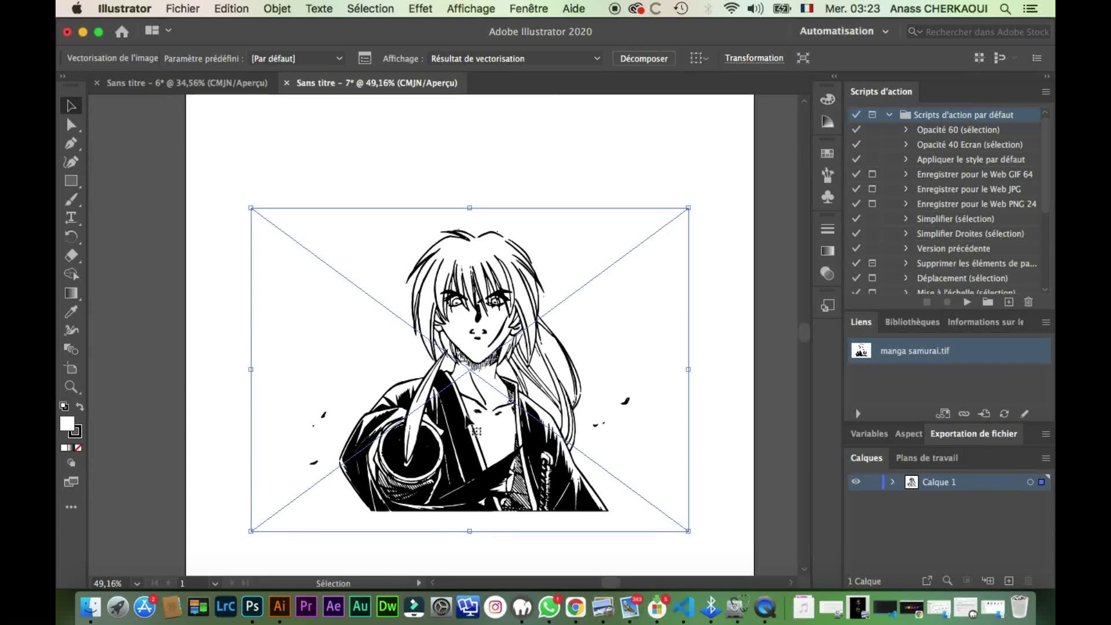
{"action": "scroll", "coordinate": [476, 427], "scroll_direction": "up", "scroll_amount": 5}
{"action": "scroll", "coordinate": [475, 417], "scroll_direction": "down", "scroll_amount": 1}
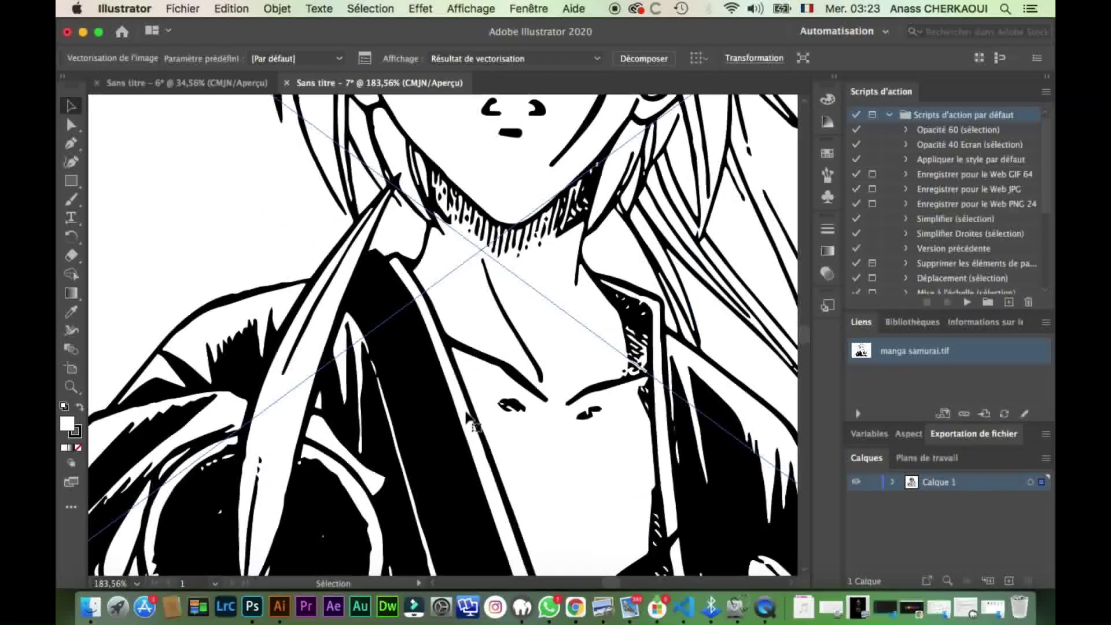
{"action": "scroll", "coordinate": [474, 414], "scroll_direction": "down", "scroll_amount": 5}
{"action": "scroll", "coordinate": [469, 415], "scroll_direction": "down", "scroll_amount": 5}
{"action": "scroll", "coordinate": [466, 413], "scroll_direction": "down", "scroll_amount": 5}
{"action": "scroll", "coordinate": [466, 414], "scroll_direction": "down", "scroll_amount": 5}
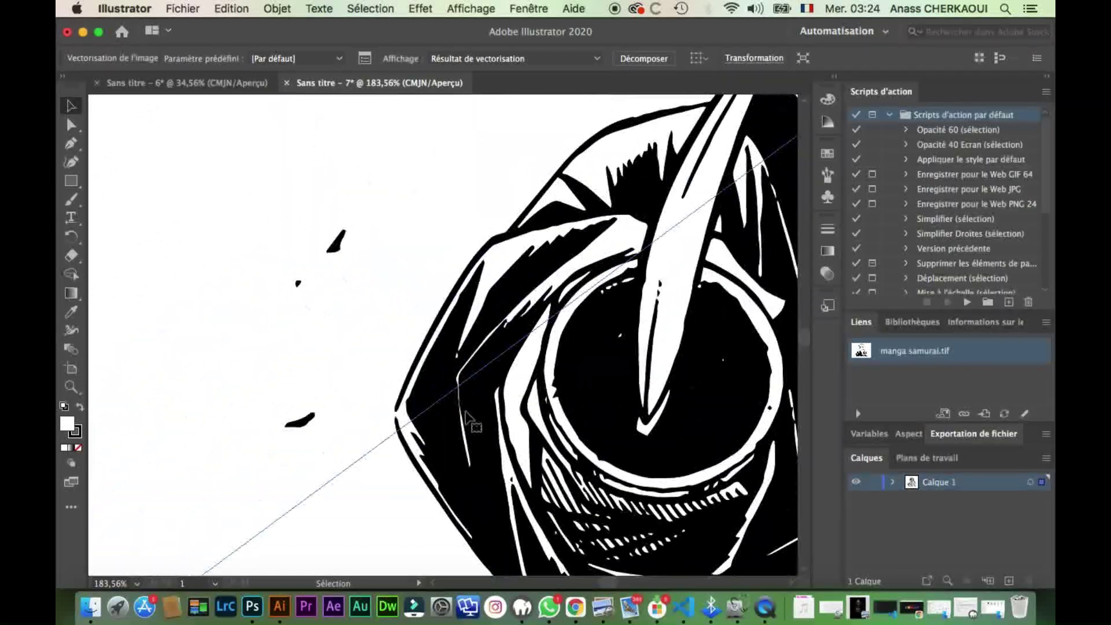
{"action": "scroll", "coordinate": [468, 420], "scroll_direction": "down", "scroll_amount": 5}
{"action": "scroll", "coordinate": [469, 420], "scroll_direction": "down", "scroll_amount": 3}
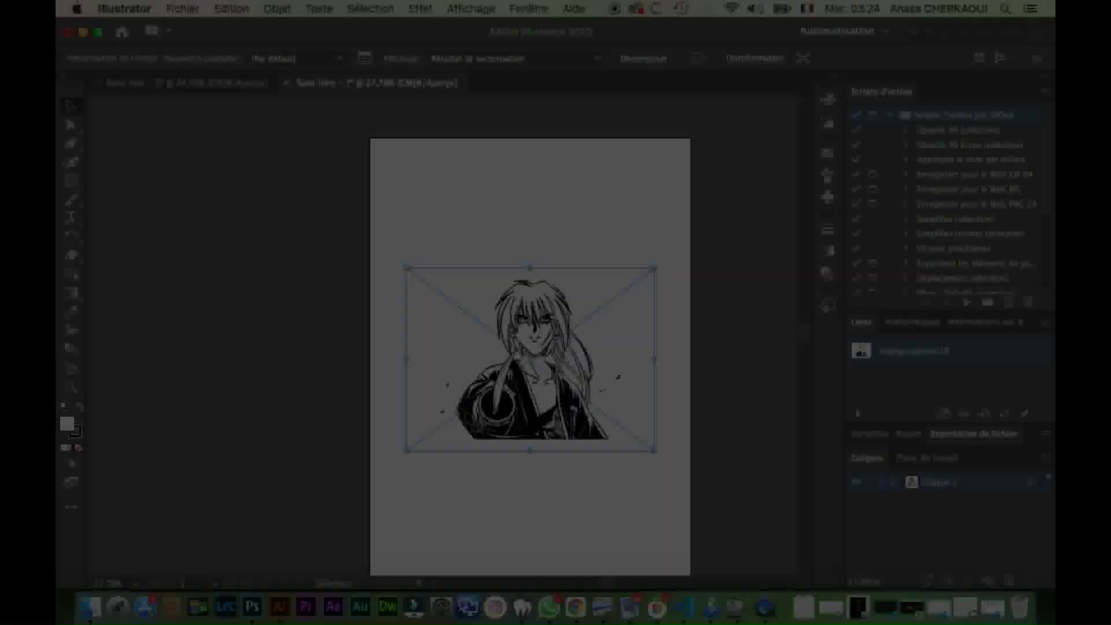